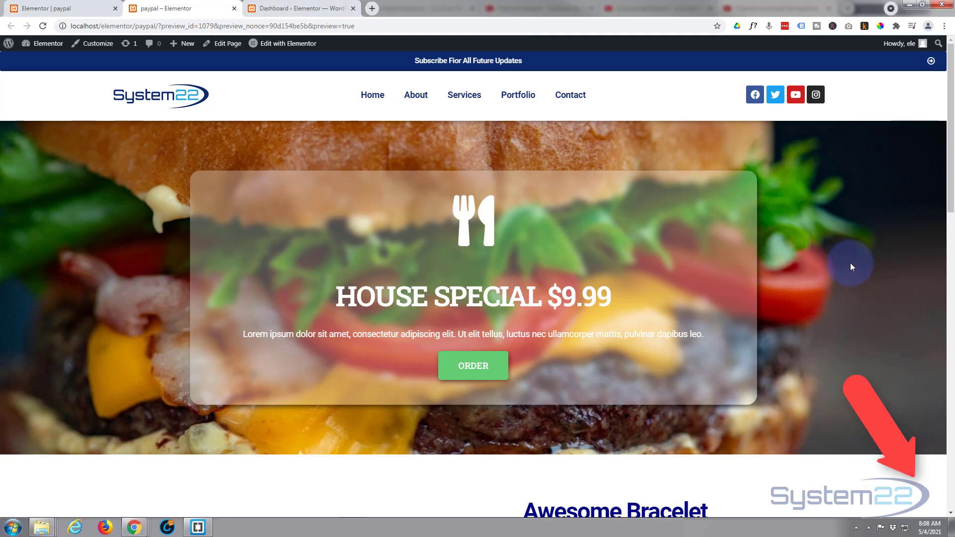
Step: Scroll through the finished frosted-glass burger hero preview with its ORDER button
scroll(850, 263, down, 2)
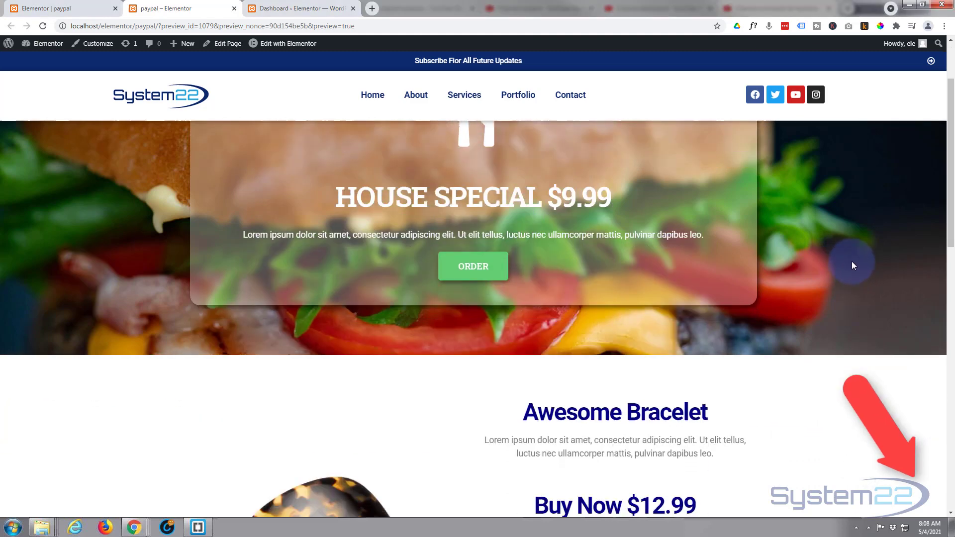
scroll(852, 262, up, 2)
scroll(852, 261, down, 1)
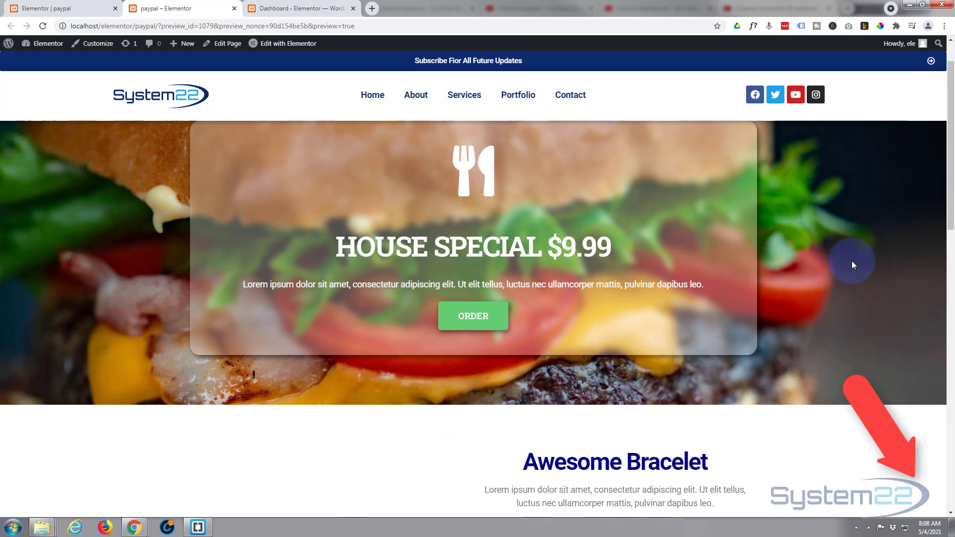
scroll(852, 261, down, 1)
scroll(851, 261, up, 2)
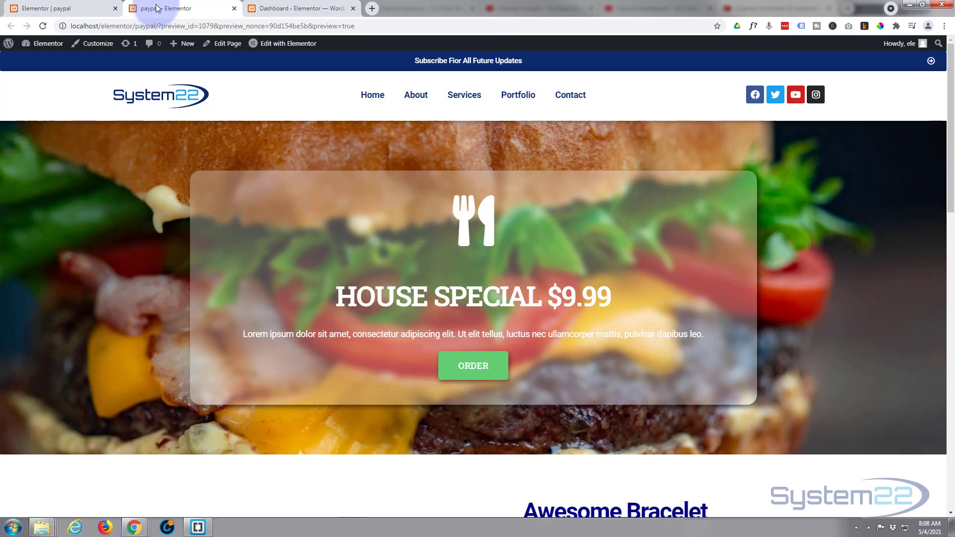
Step: Back in the editor, delete the burger hero section and add a new empty section
click(63, 9)
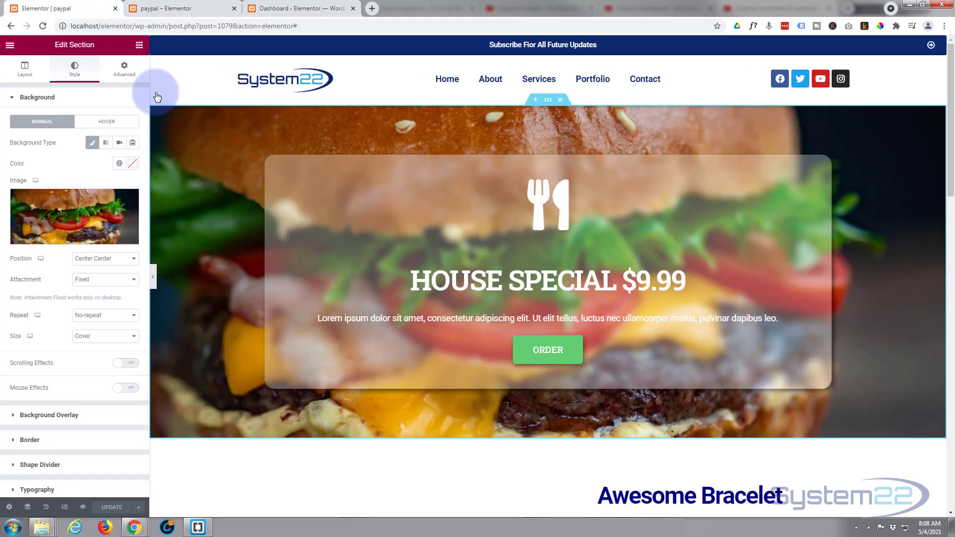
click(561, 101)
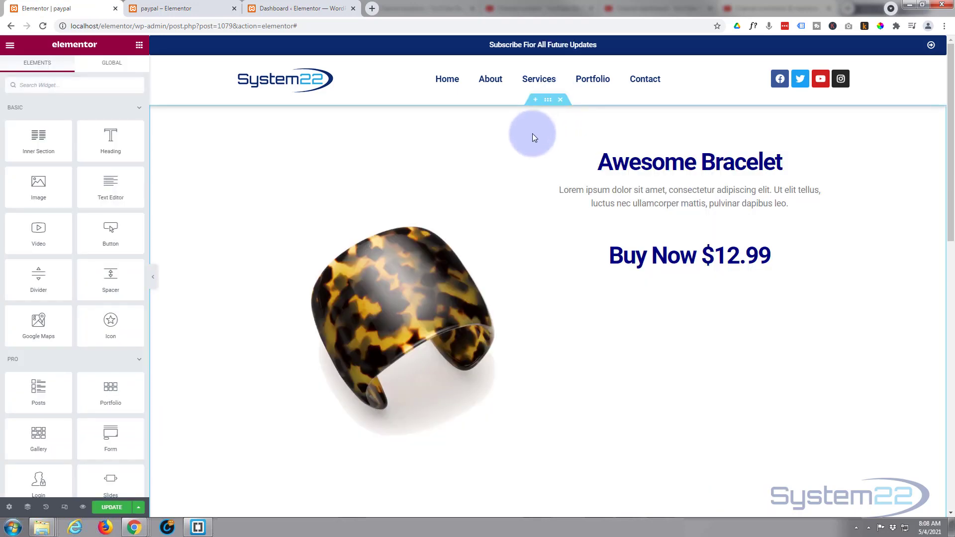
click(535, 102)
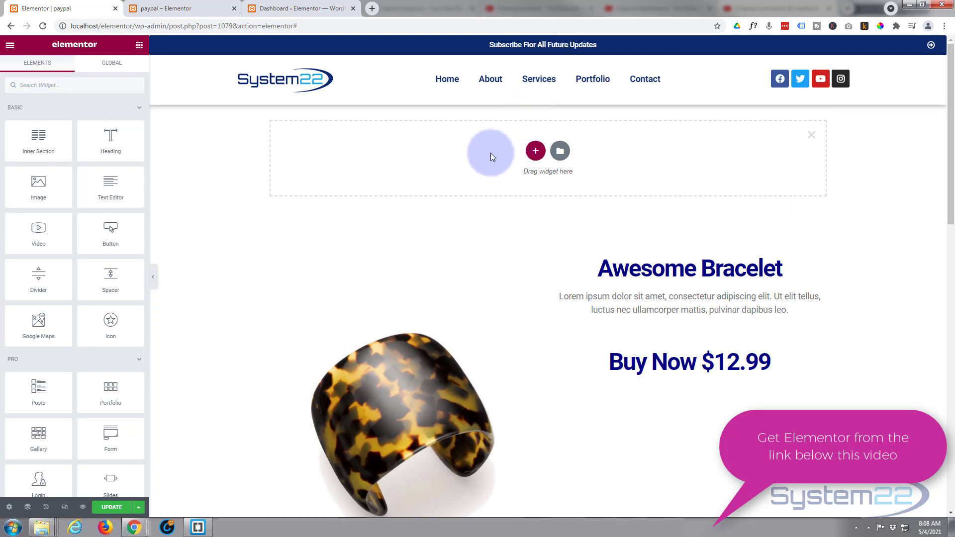
Step: Place an Icon Box widget in the new section with a Button widget below it
scroll(112, 204, down, 10)
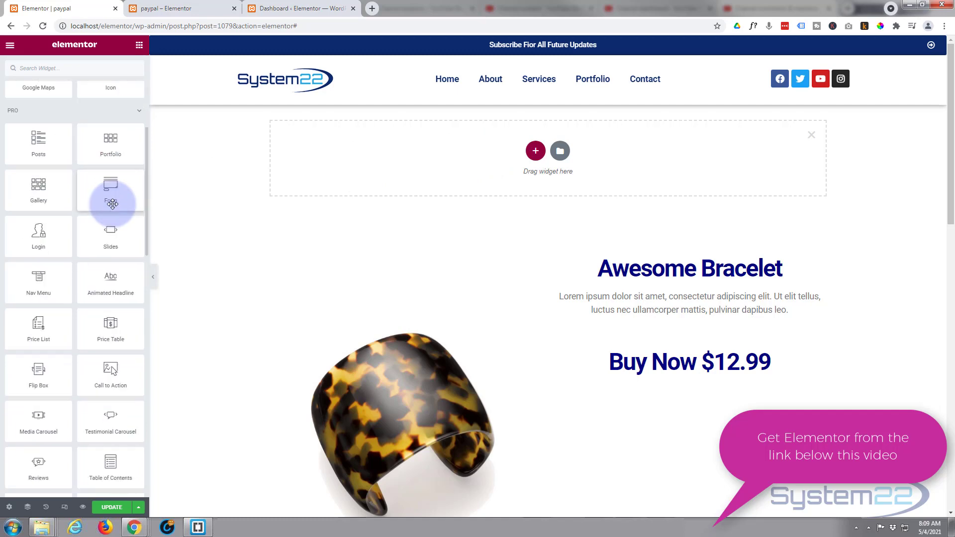
scroll(112, 204, down, 5)
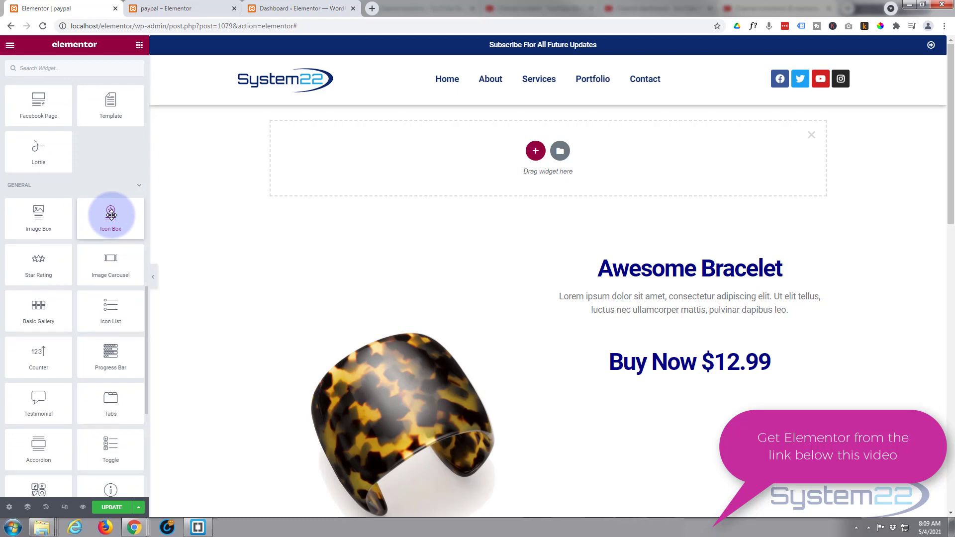
drag(111, 214, 562, 147)
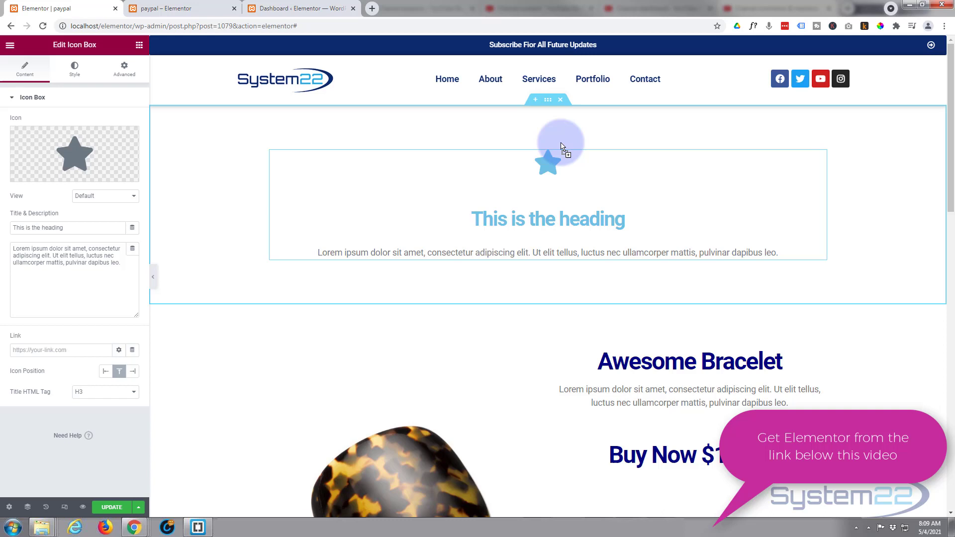
click(138, 46)
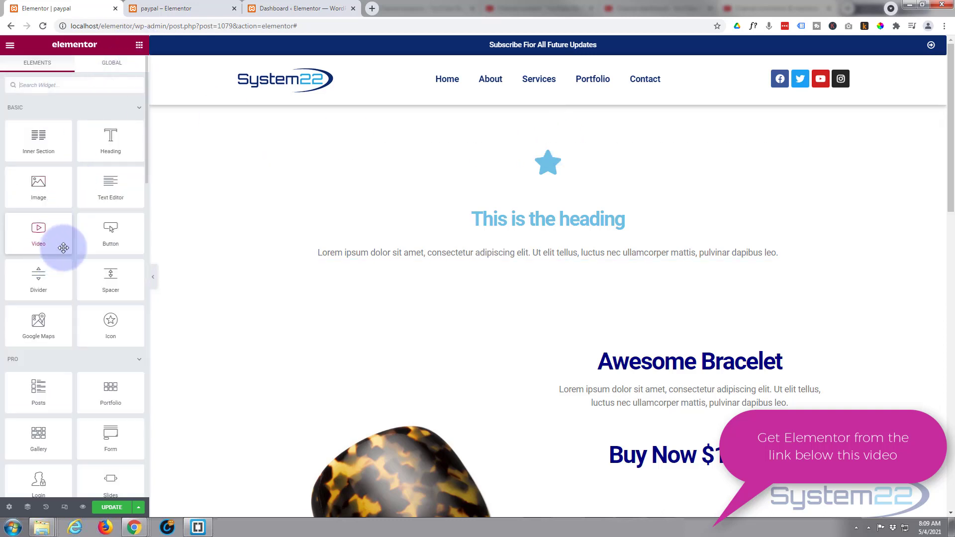
drag(102, 232, 541, 262)
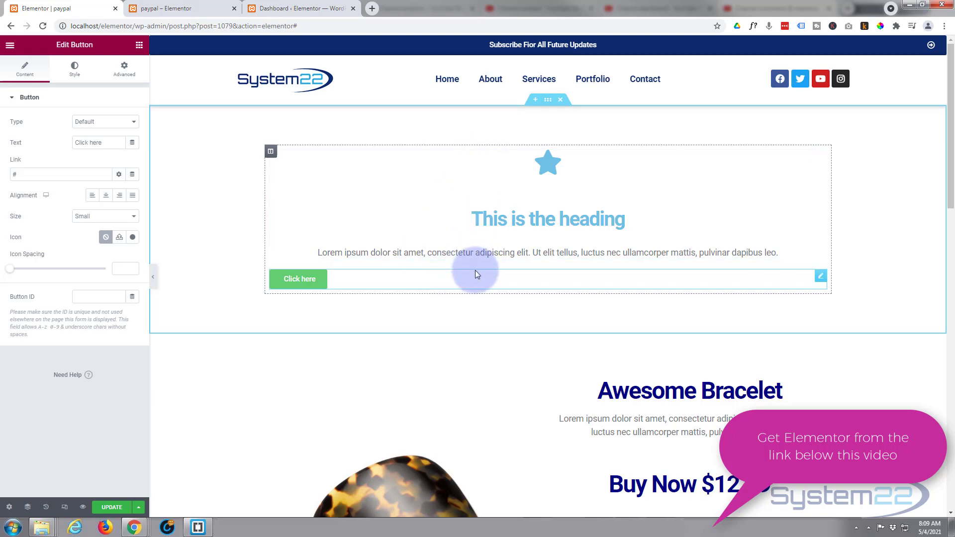
Step: Give the new section a Classic background using the burger photo 724.jpg
click(548, 103)
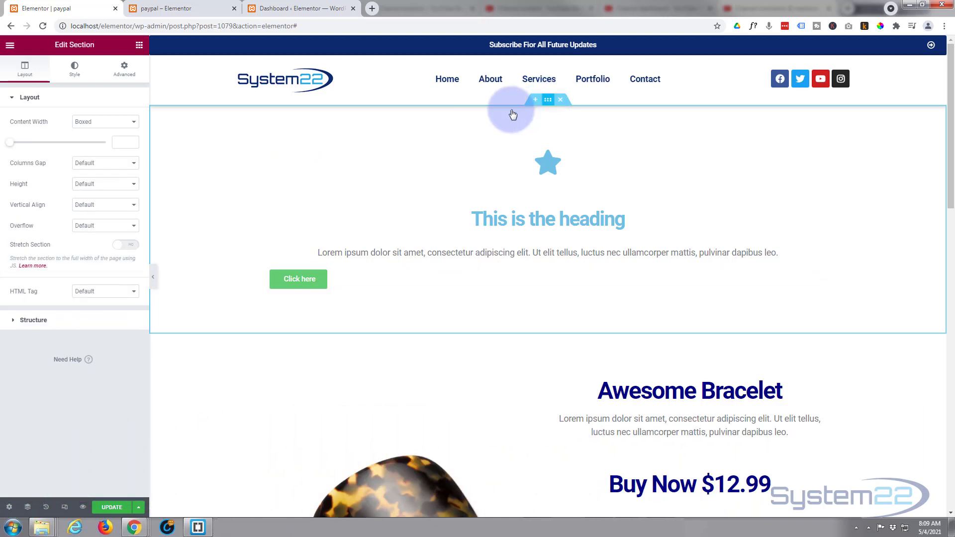
right_click(316, 139)
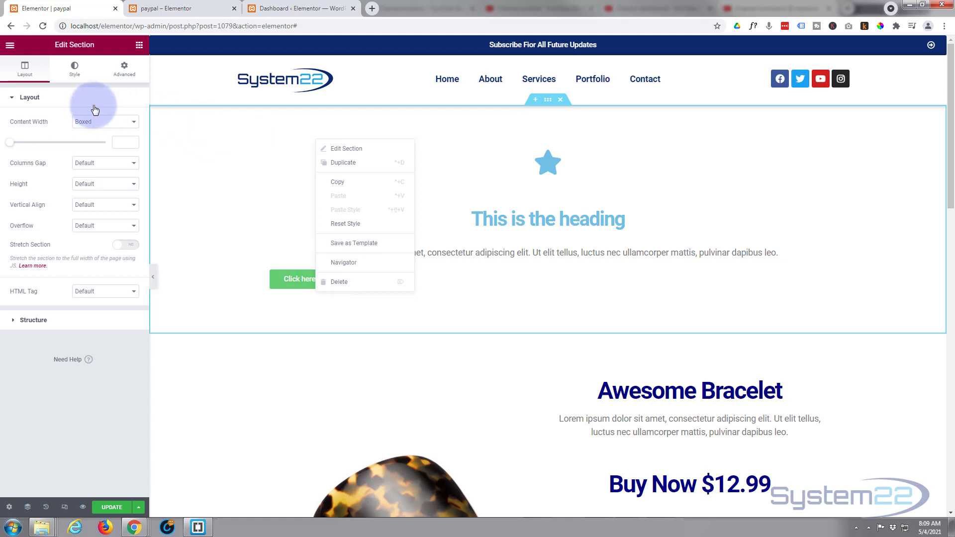
click(75, 72)
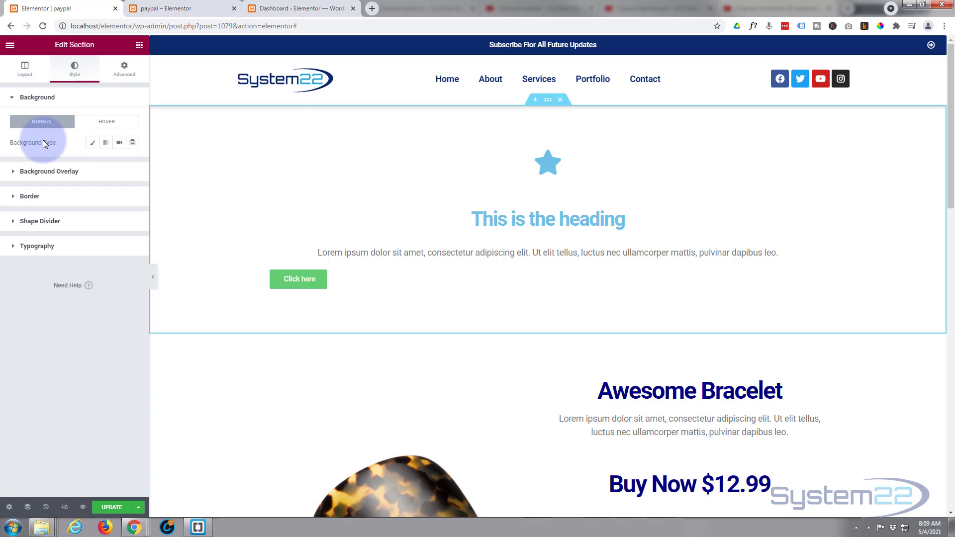
click(94, 144)
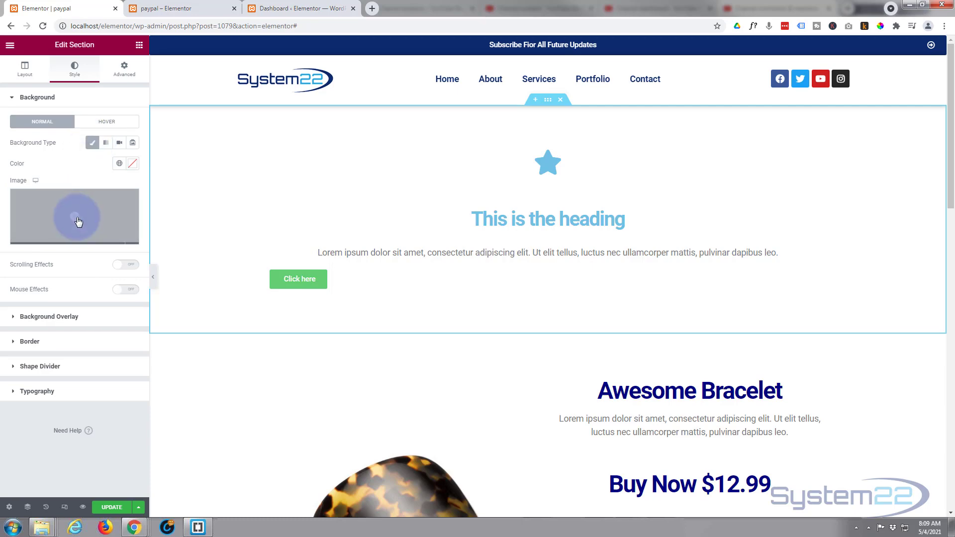
click(78, 217)
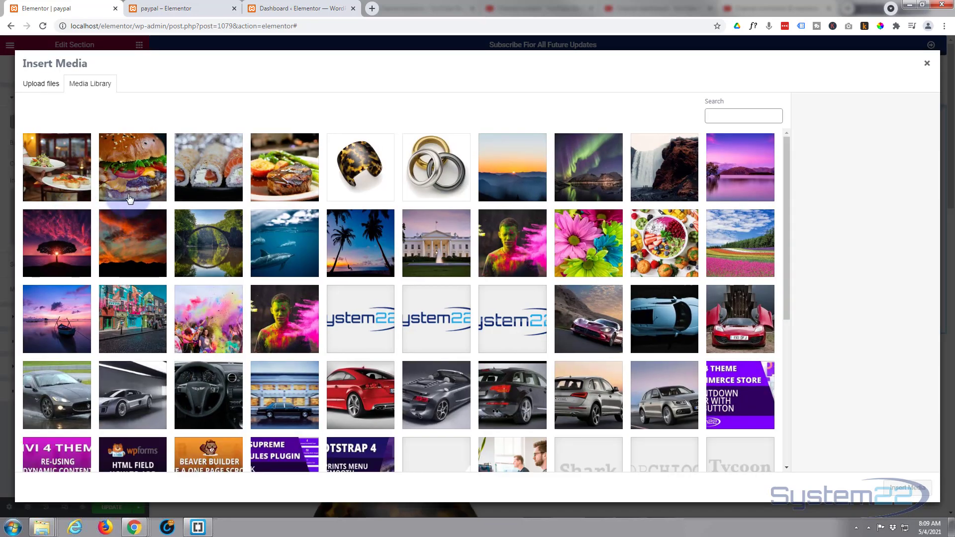
click(129, 198)
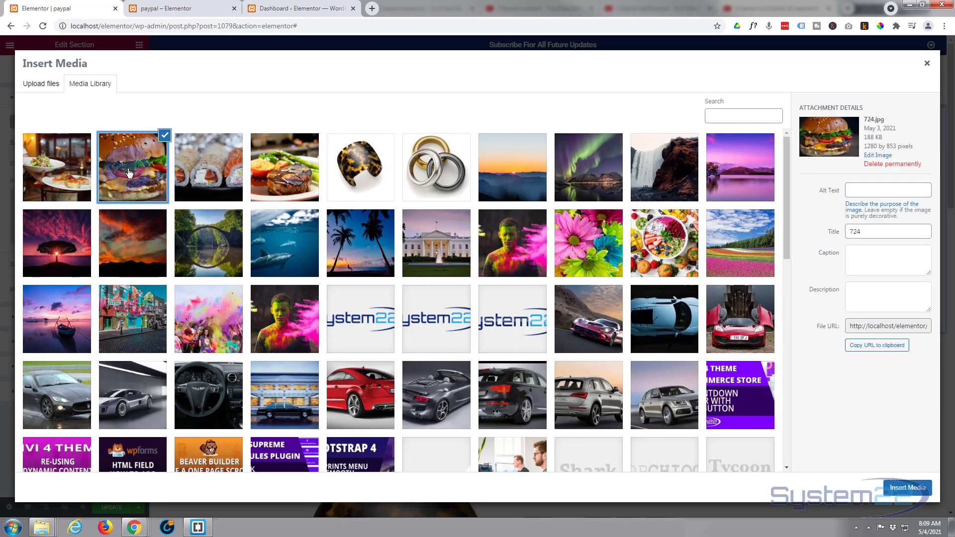
click(899, 490)
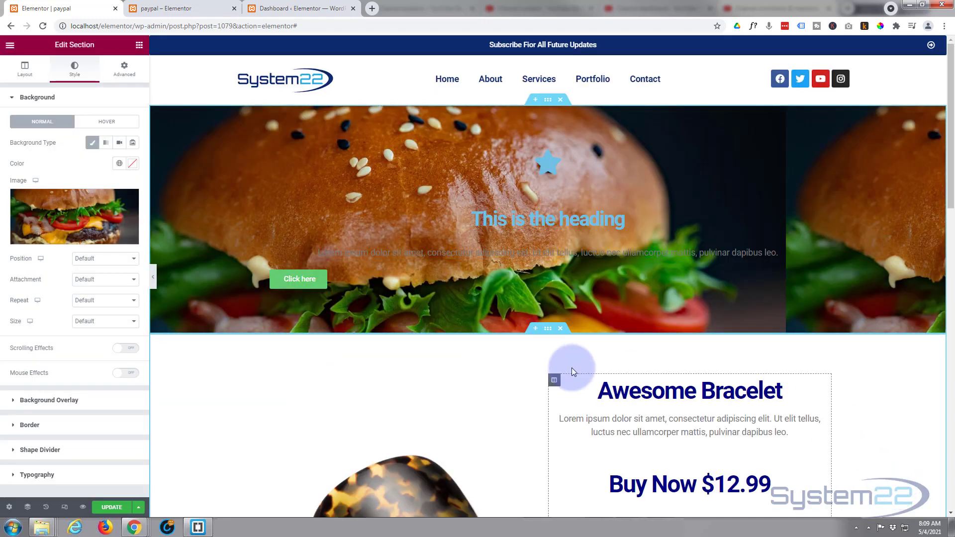
Step: Set the background to Center Center position, Fixed attachment, No-repeat and Cover size
click(121, 260)
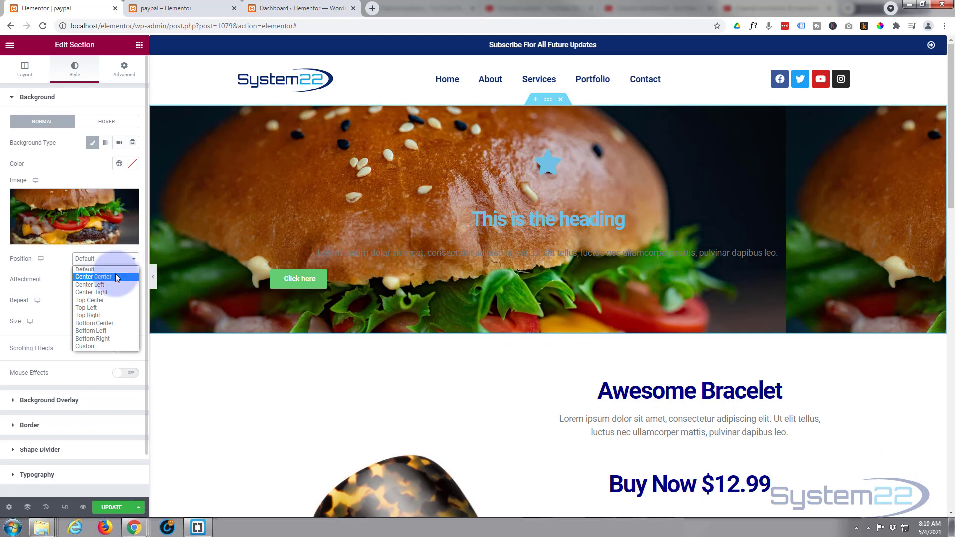
click(114, 277)
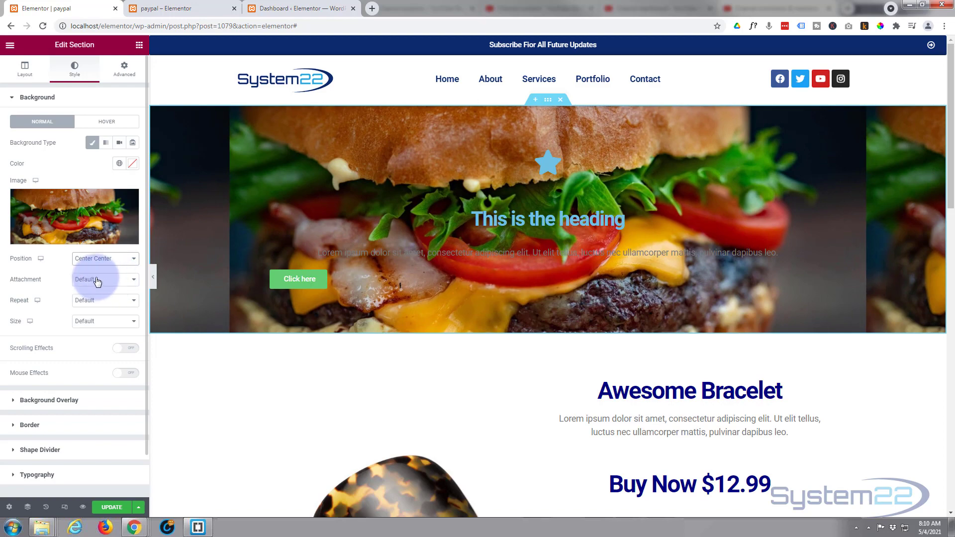
click(97, 282)
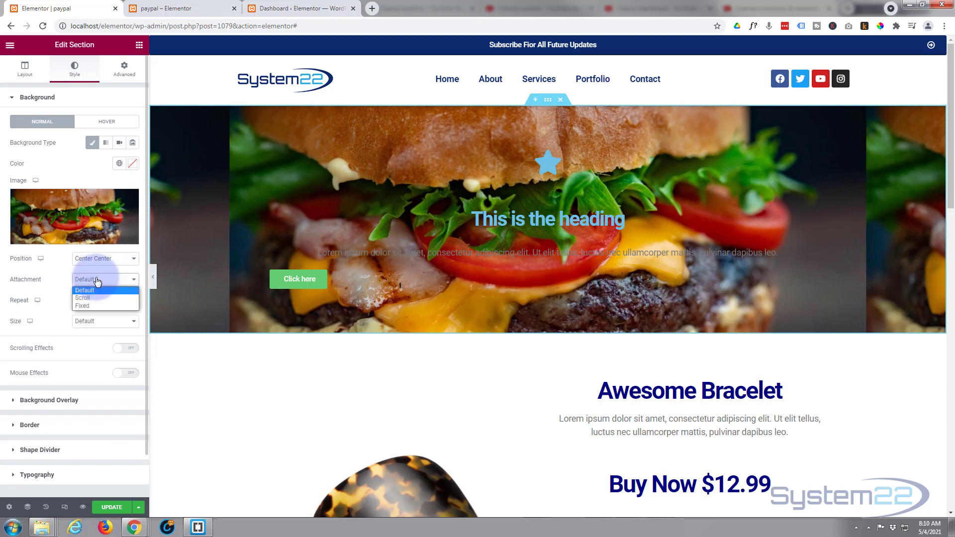
click(94, 305)
scroll(220, 306, down, 3)
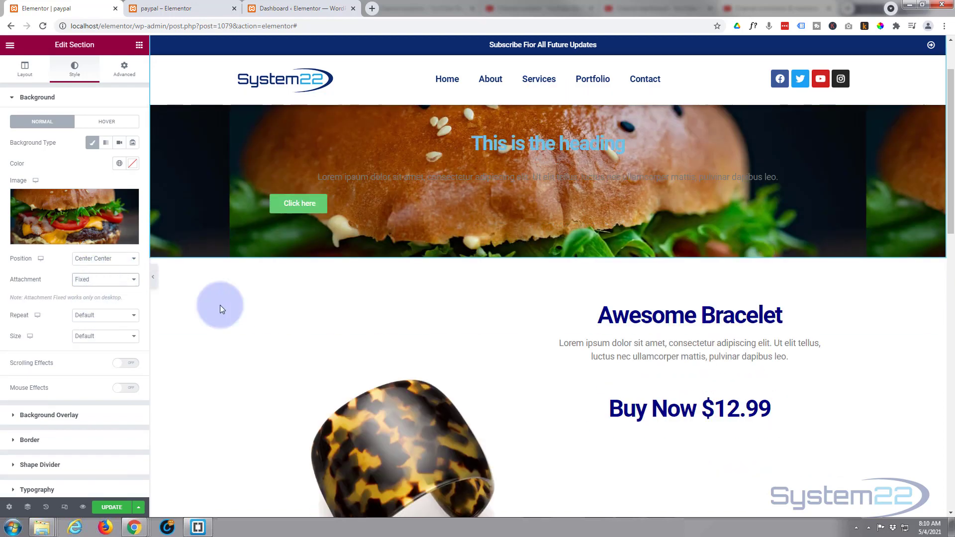
scroll(220, 305, up, 2)
scroll(220, 305, up, 1)
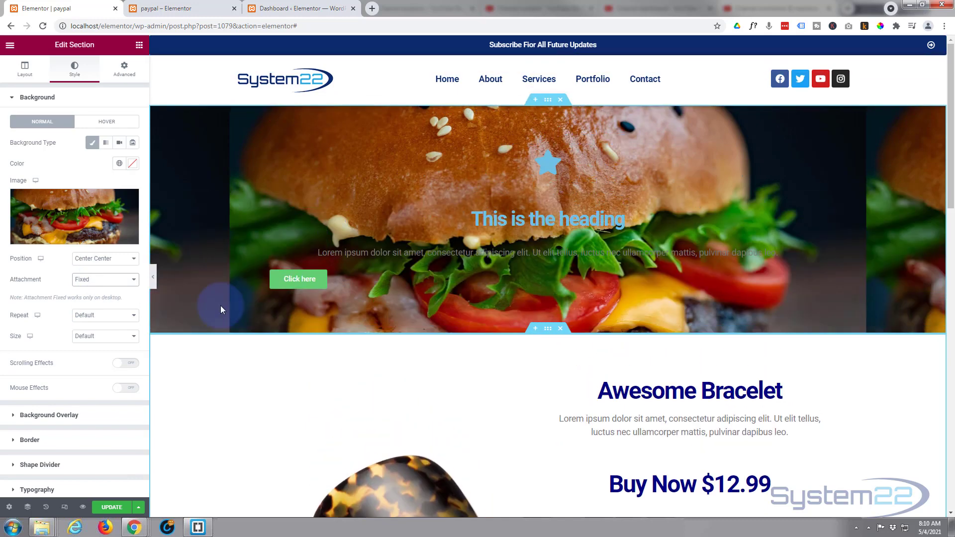
click(108, 316)
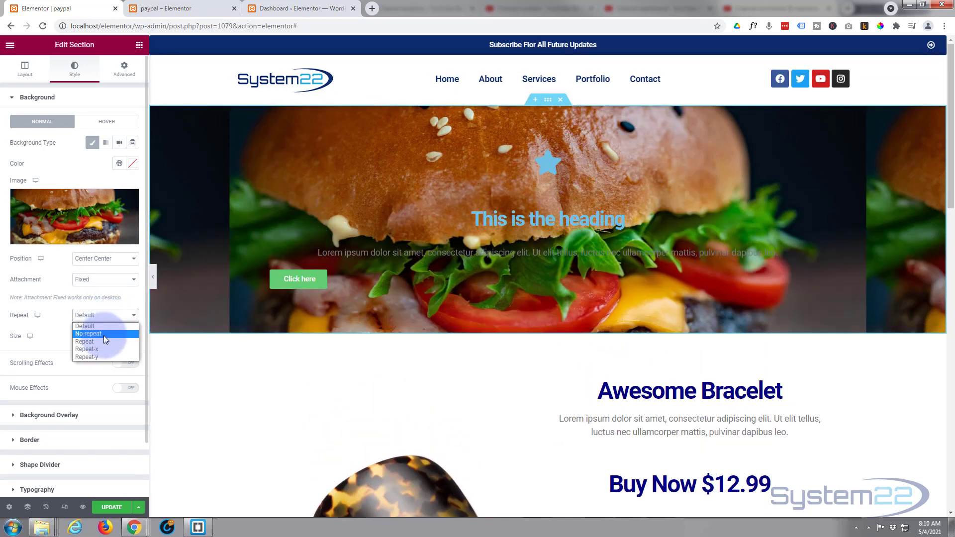
click(103, 334)
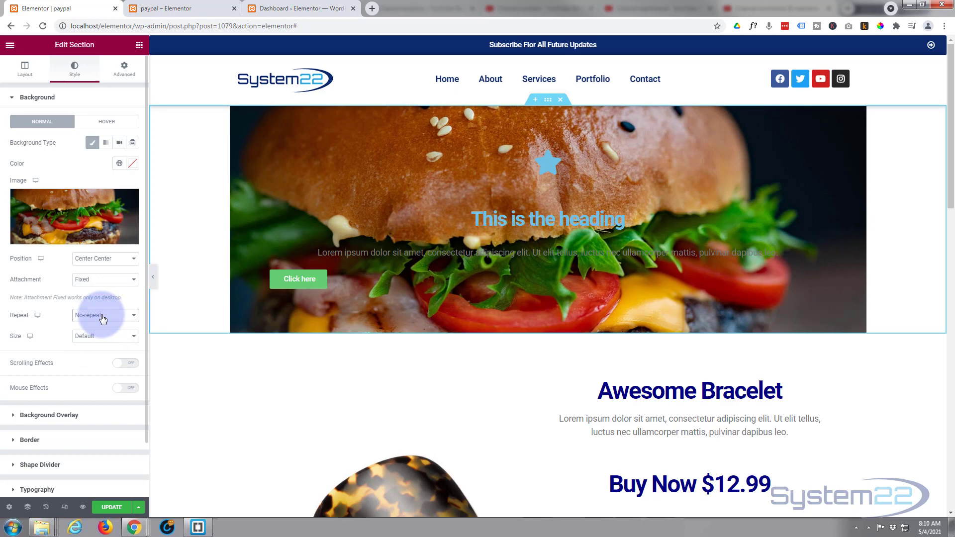
scroll(101, 311, down, 1)
click(104, 292)
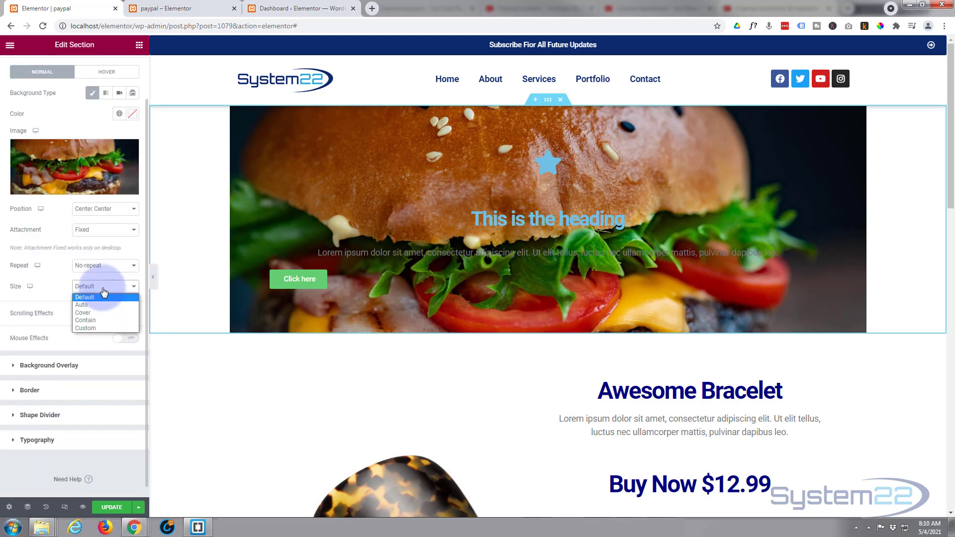
click(93, 313)
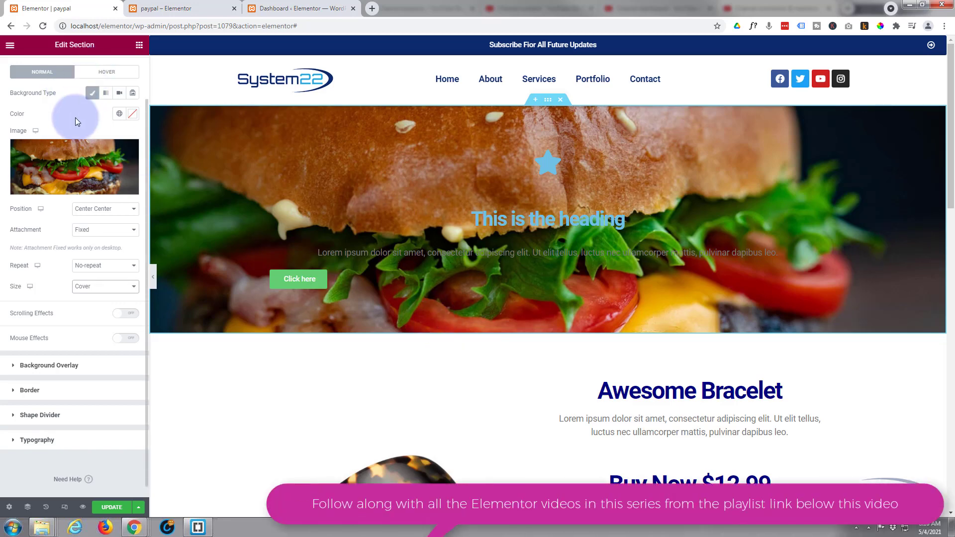
Step: Set the section's padding to 150 top and 150 bottom, with 0 left and right
scroll(76, 127, up, 2)
click(129, 76)
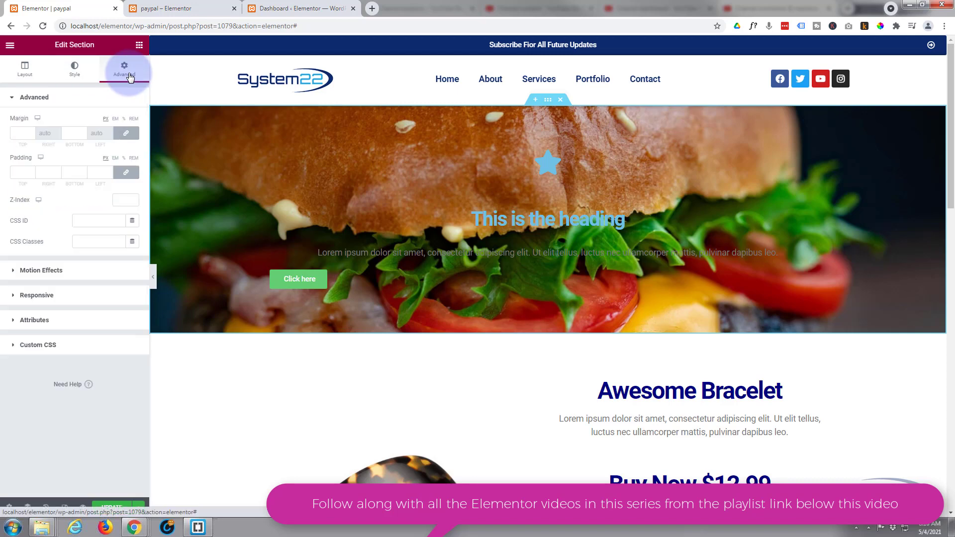
click(128, 174)
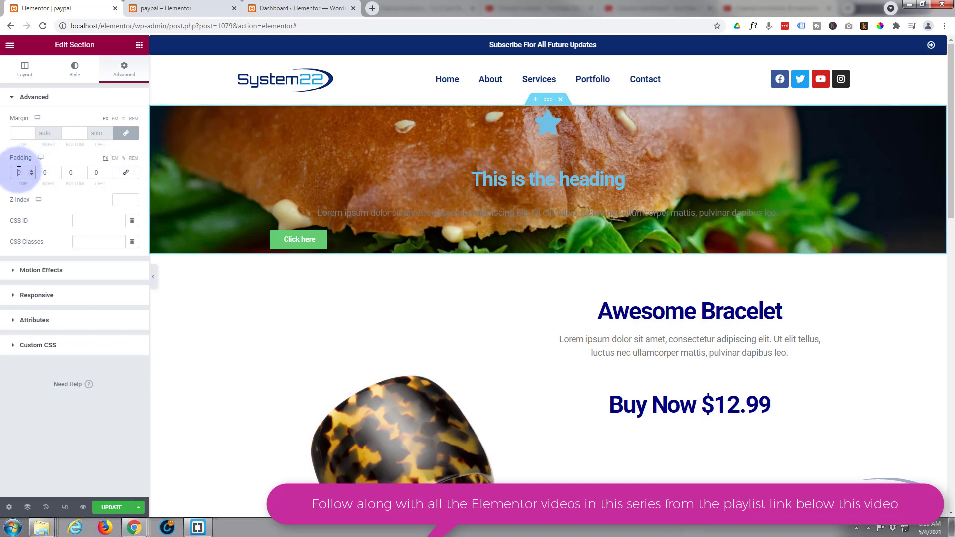
text(150)
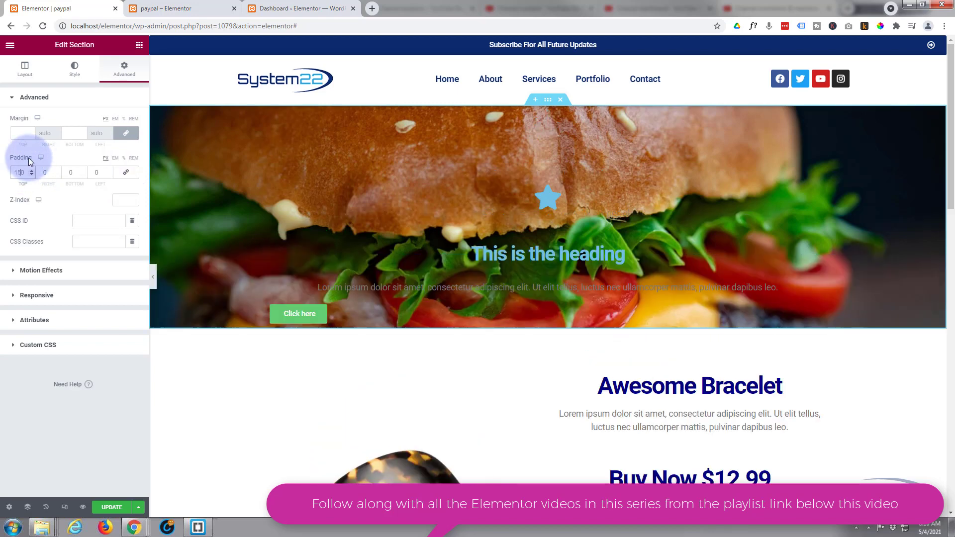
click(80, 173)
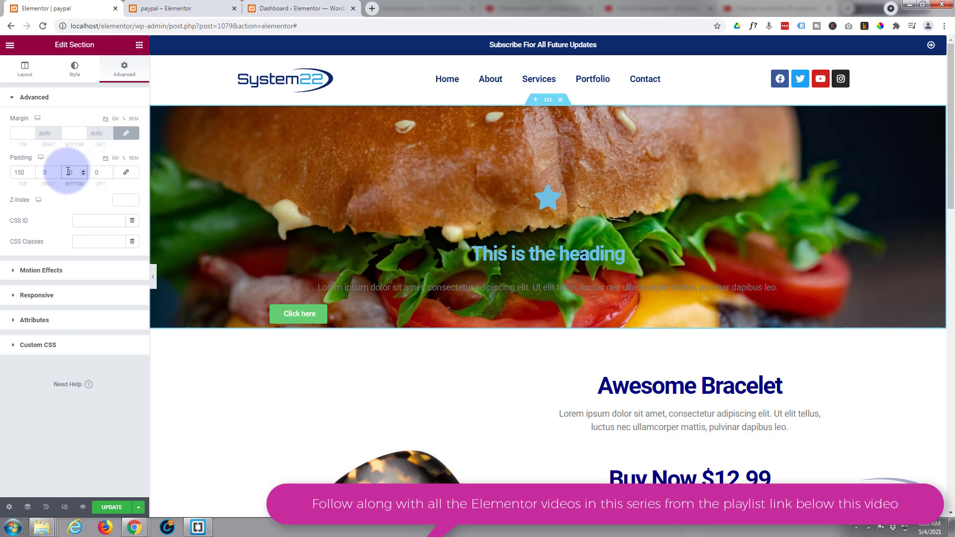
text(150)
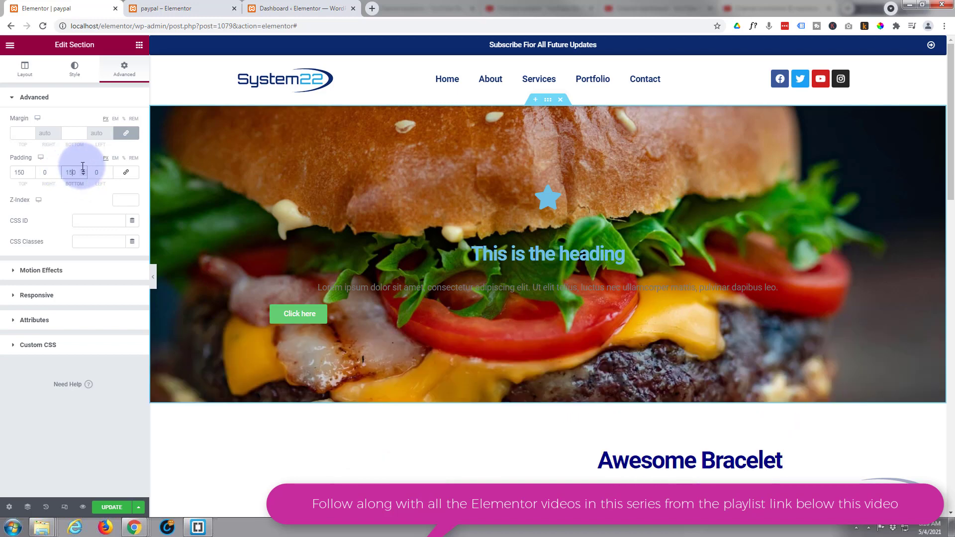
scroll(270, 209, down, 2)
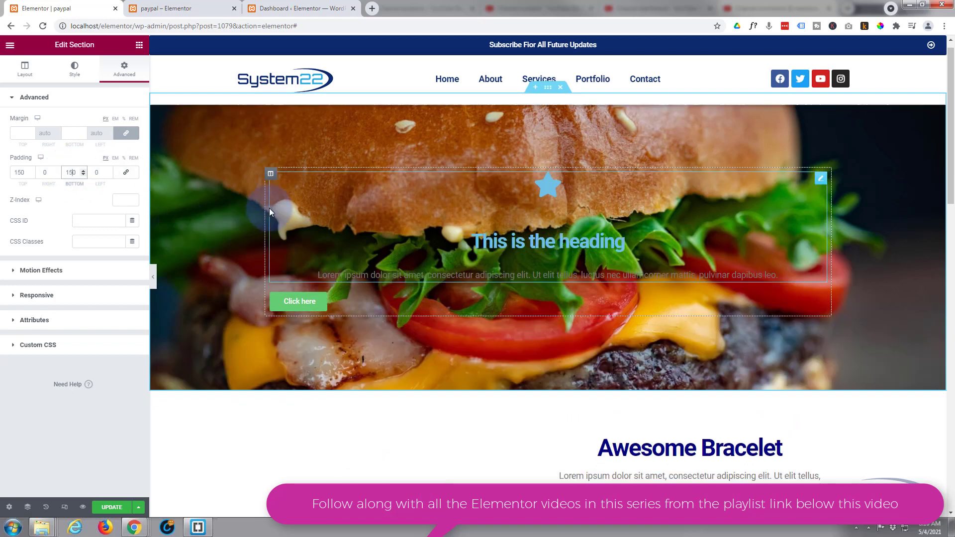
scroll(270, 208, up, 2)
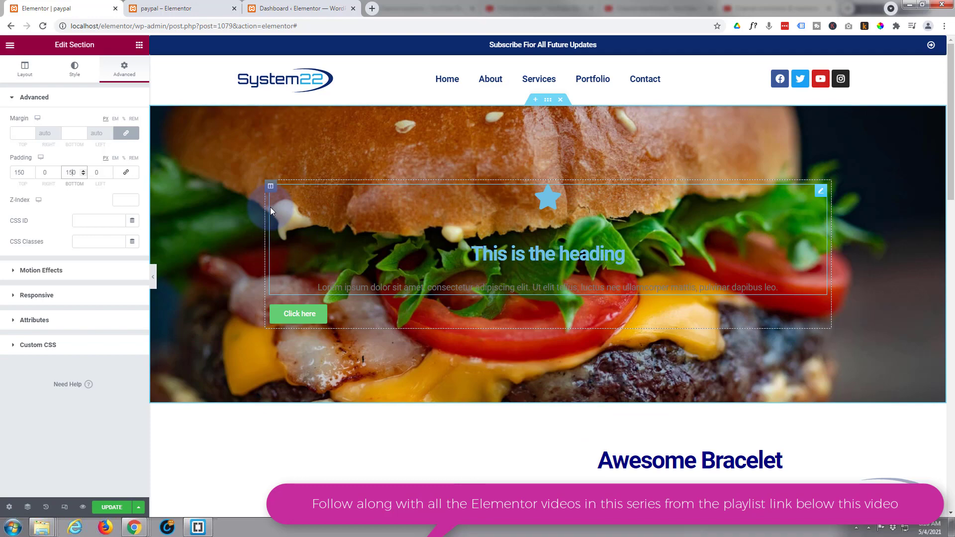
scroll(271, 207, down, 1)
scroll(271, 207, up, 1)
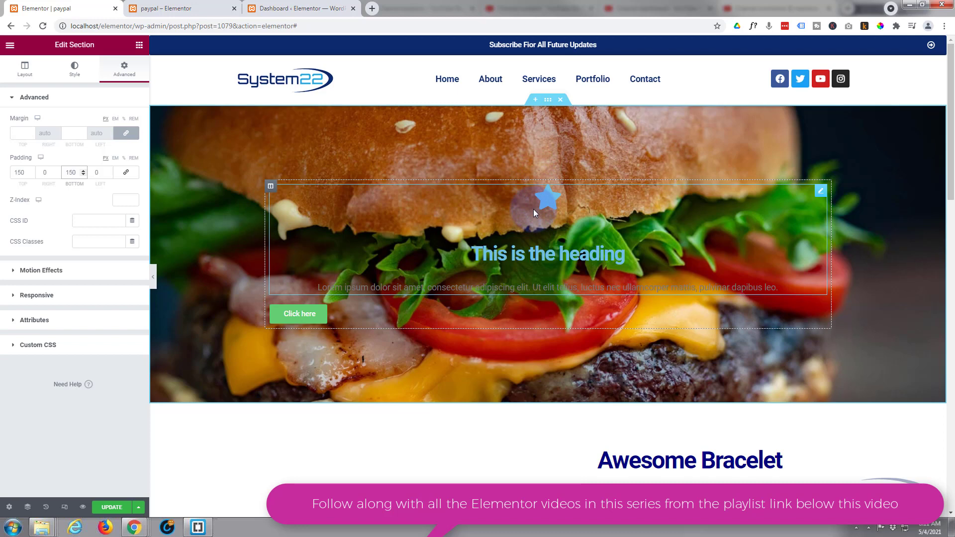
Step: Replace the icon box's star with the Utensils icon found by searching 'utensils'
click(821, 193)
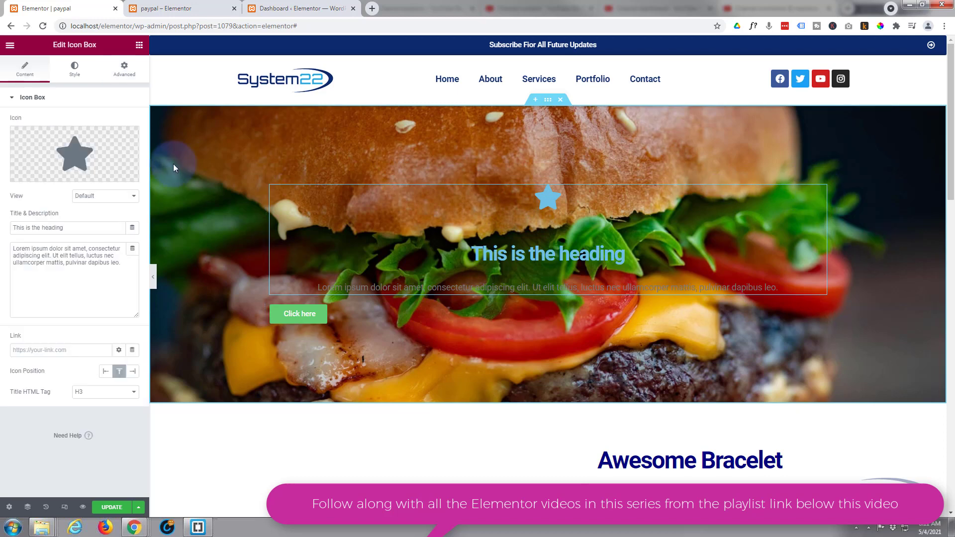
click(83, 165)
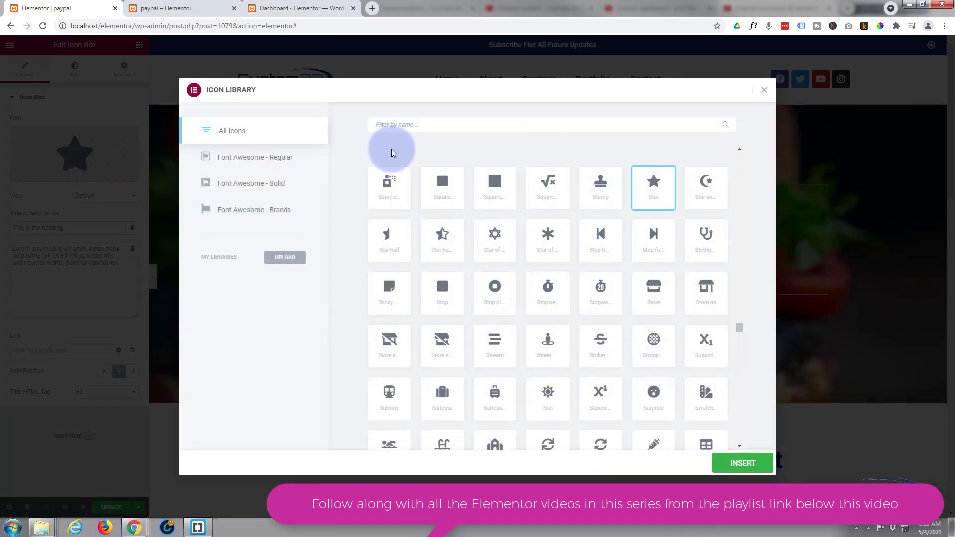
click(402, 126)
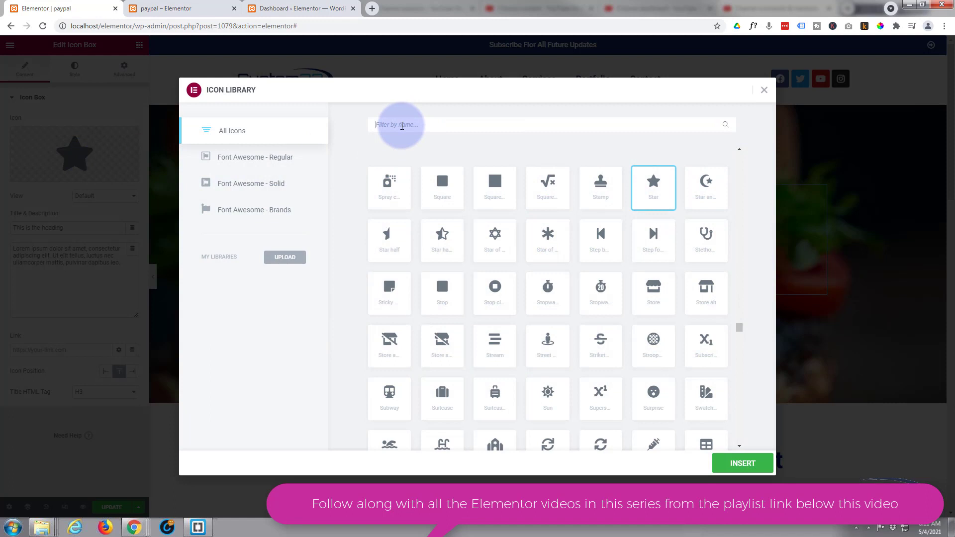
text(ut)
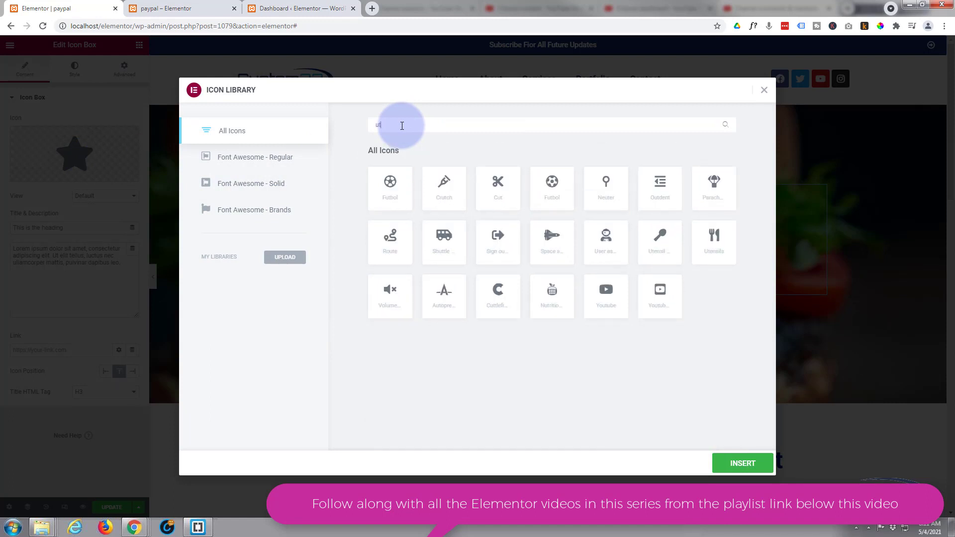
text(ensils)
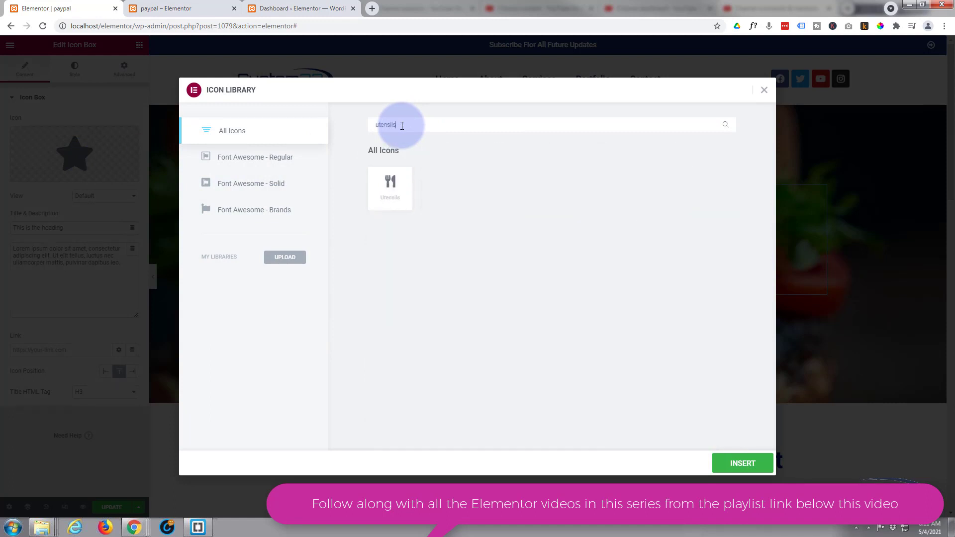
click(393, 188)
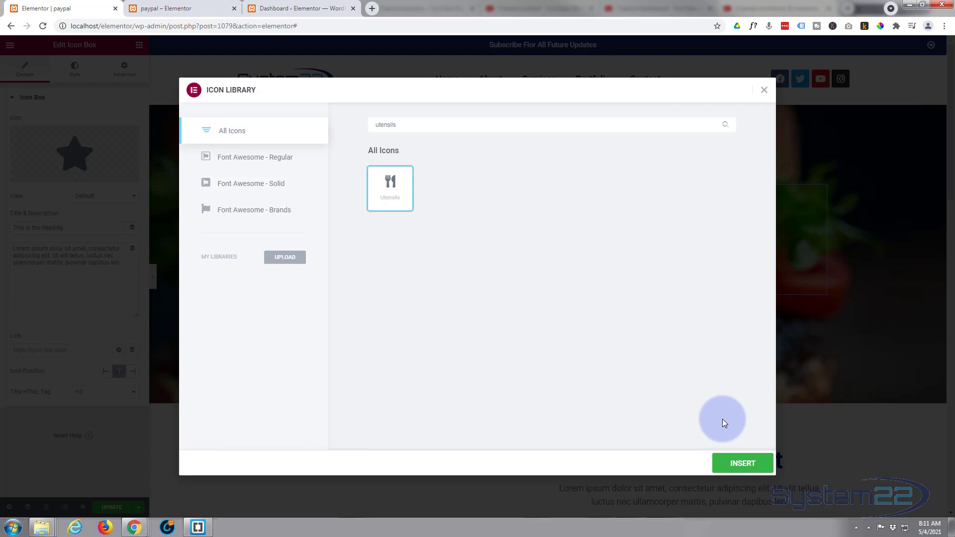
click(739, 465)
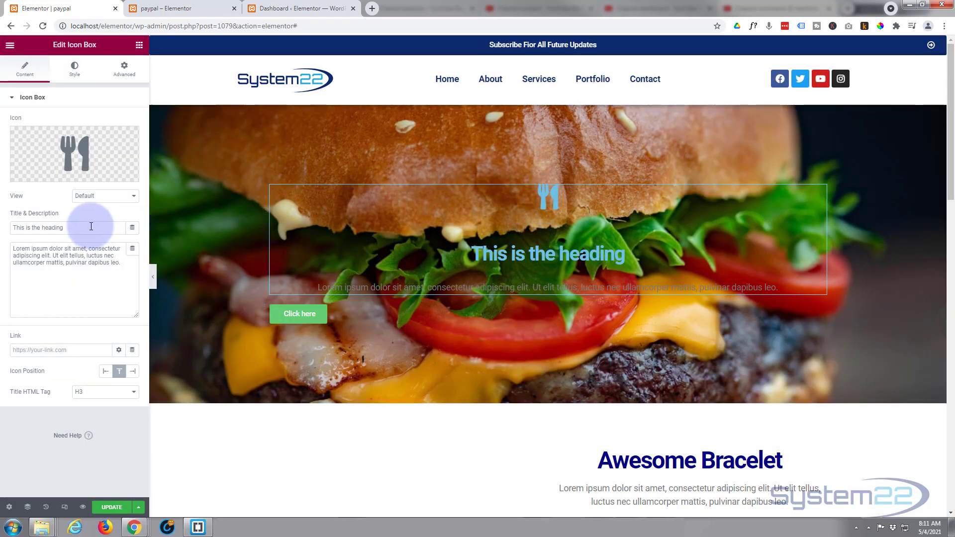
drag(91, 227, 8, 228)
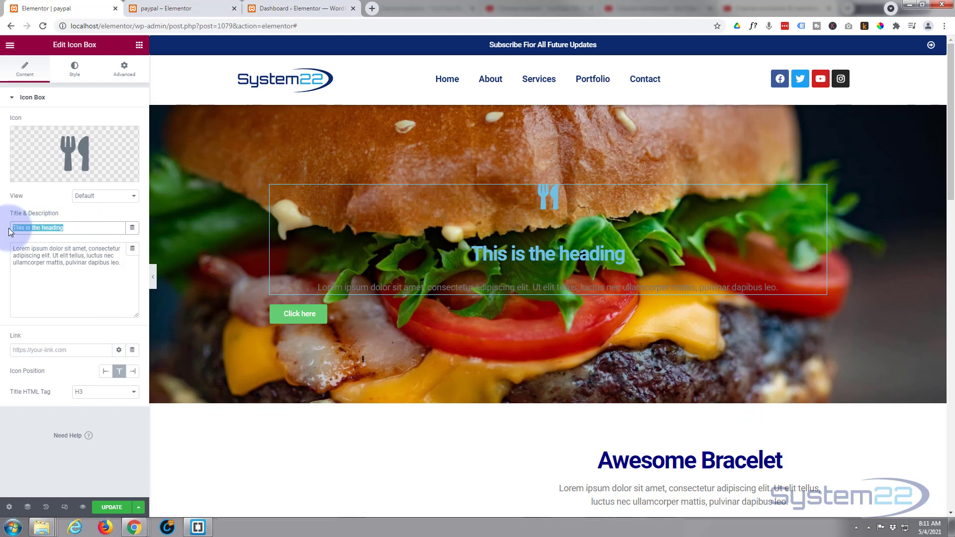
Step: Enter 'House Special $9.99' as the icon box title
text(Hou)
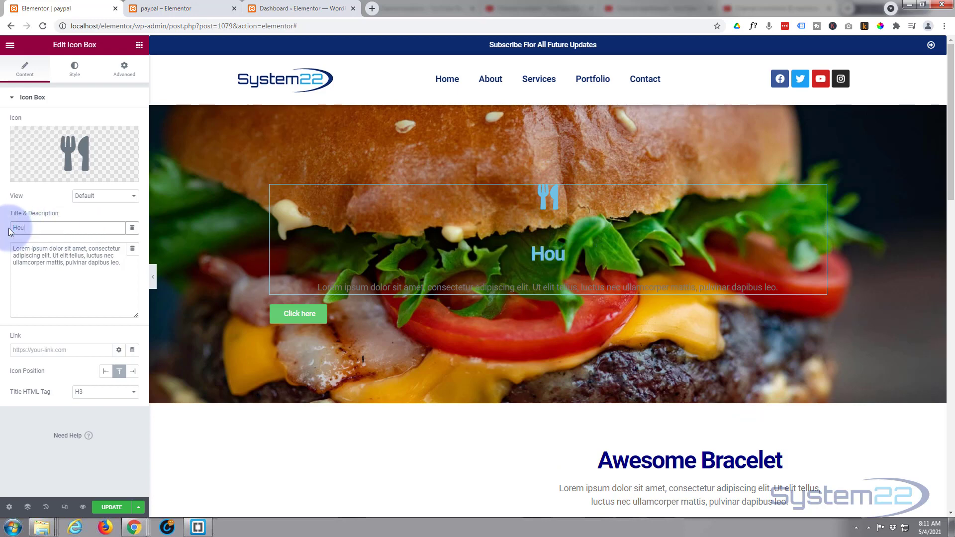
text(se )
text(Special $)
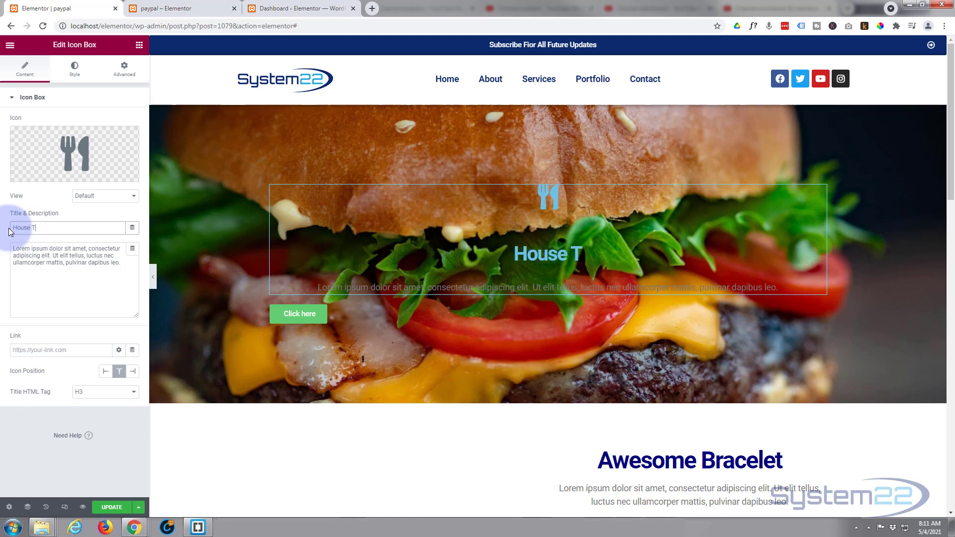
text(9)
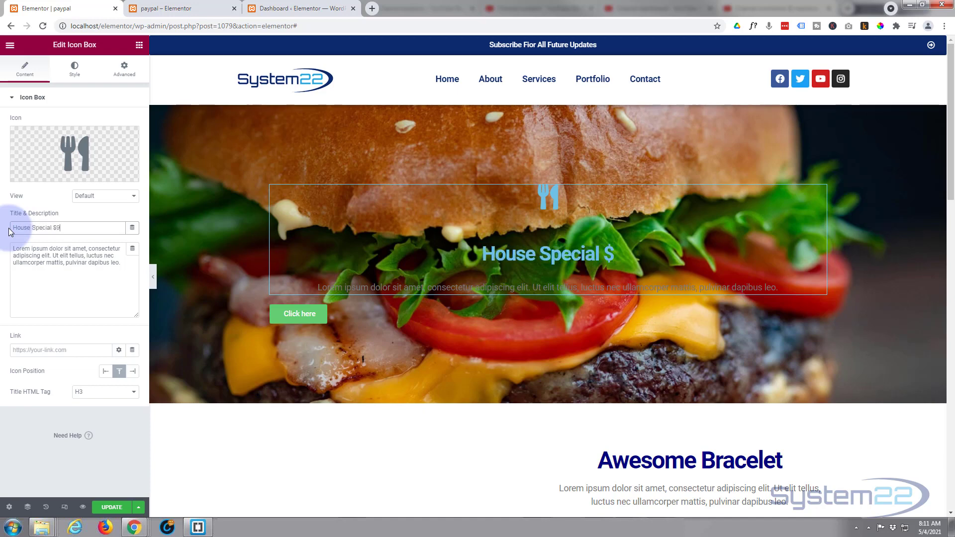
text(.99)
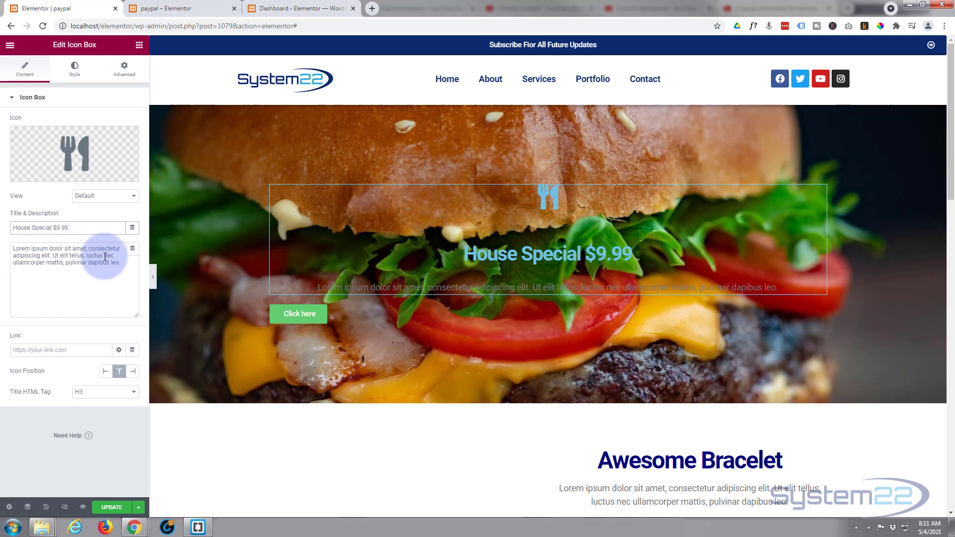
click(68, 350)
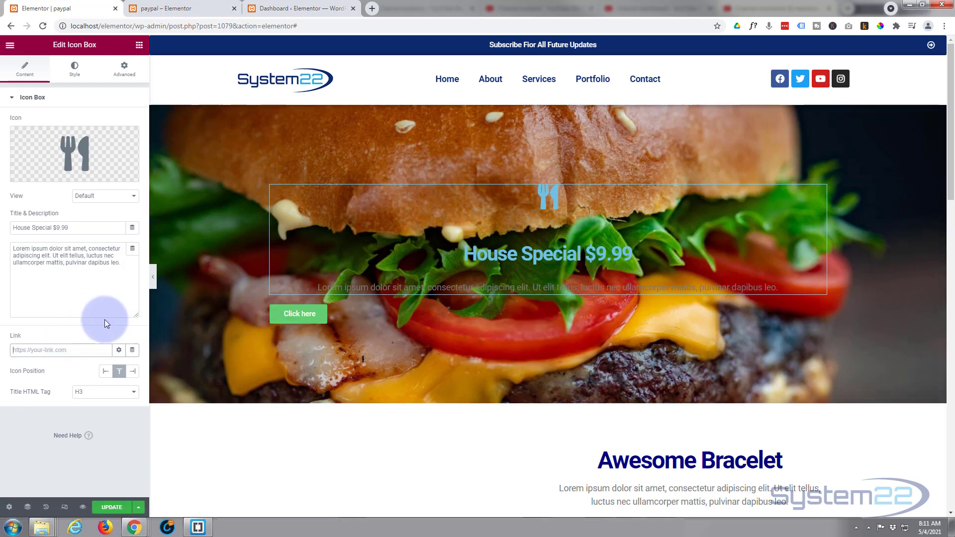
click(56, 272)
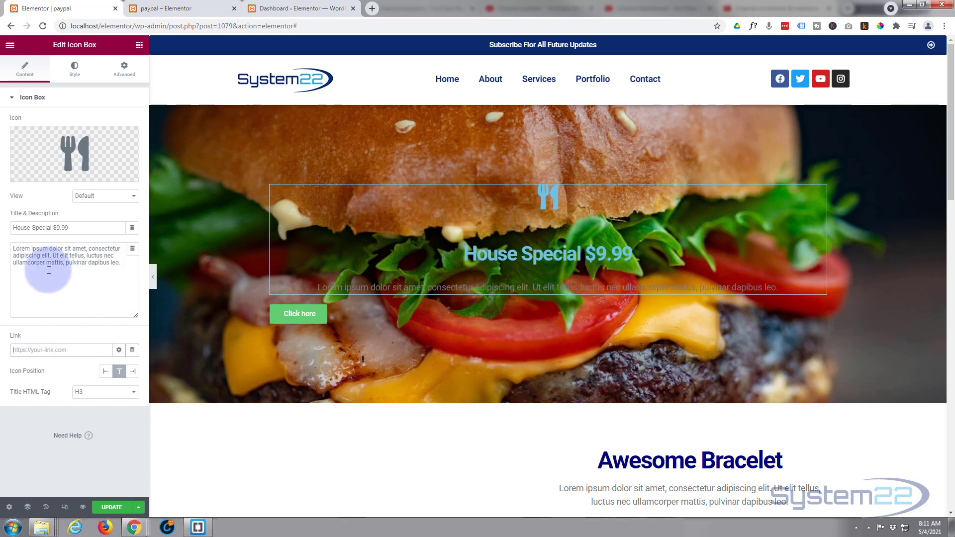
click(76, 70)
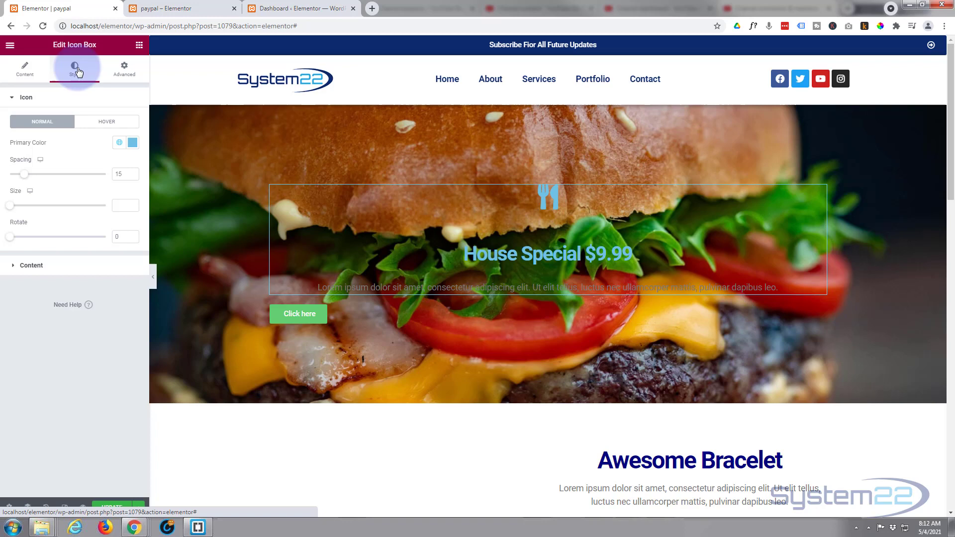
Step: Set the utensils icon's primary colour to #FFFFFF and its size to 112
click(132, 143)
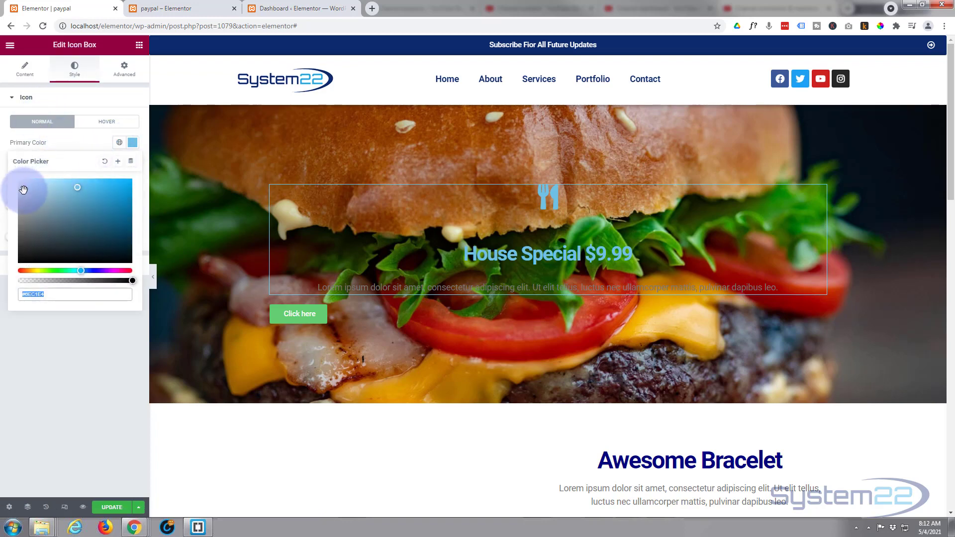
text(#FFFFFF)
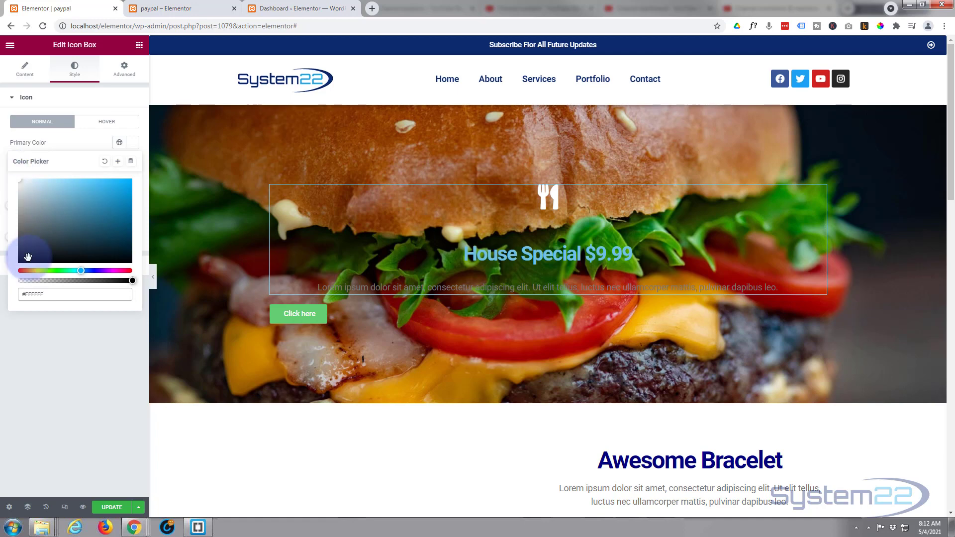
click(65, 142)
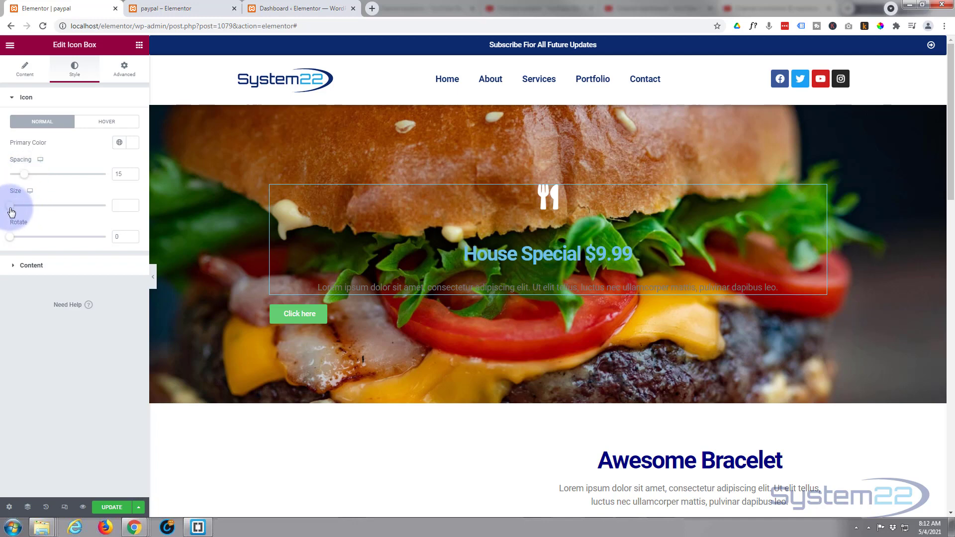
drag(12, 212, 6, 238)
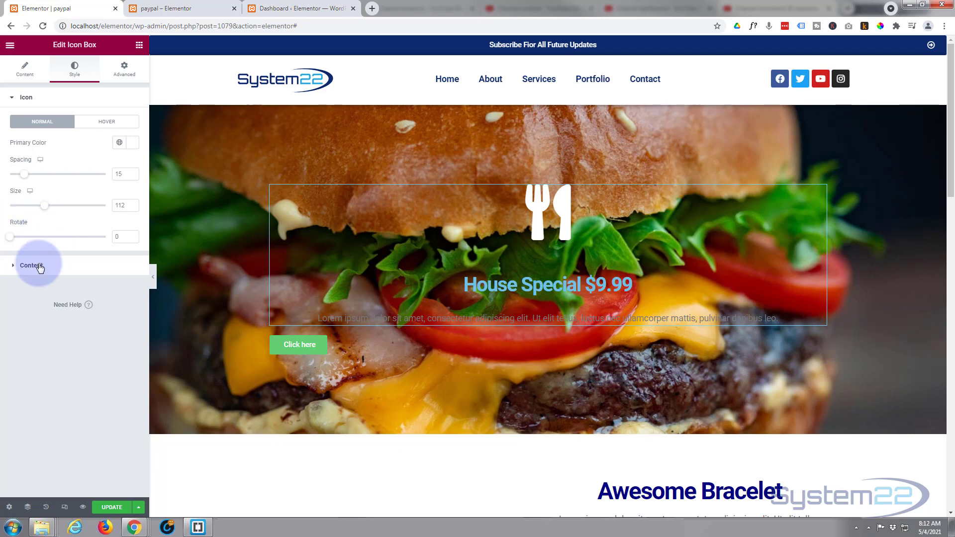
Step: Make the heading white and set its typography to Roboto Slab, Bold, Uppercase
click(14, 269)
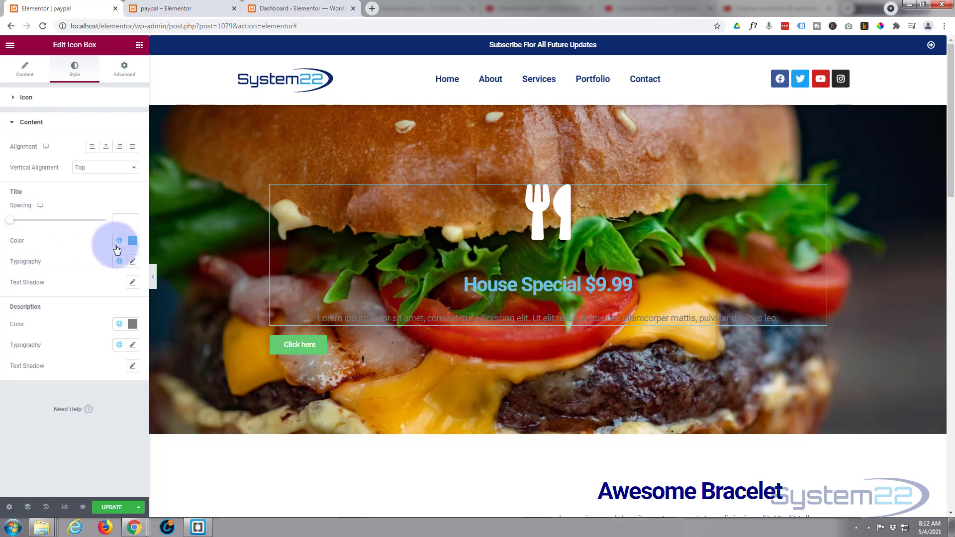
click(132, 242)
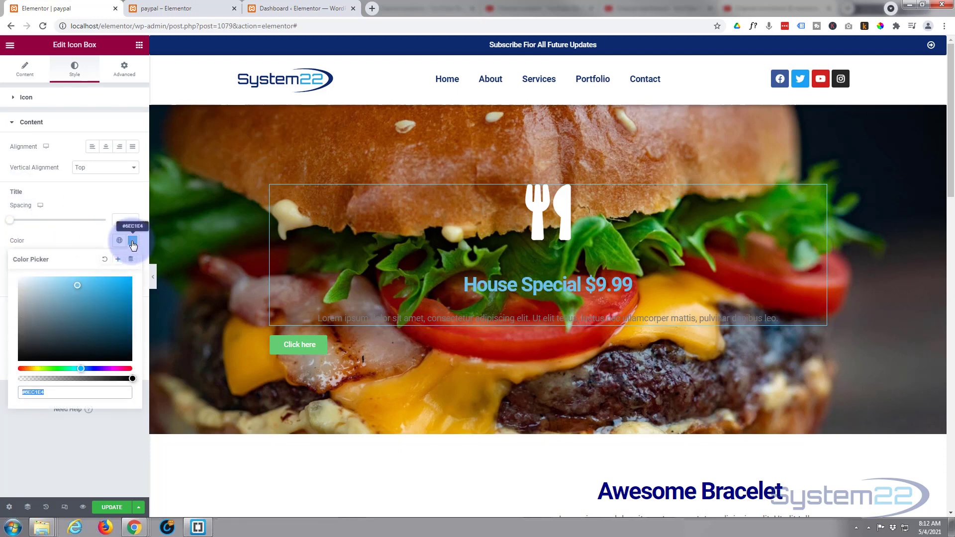
drag(29, 282, 18, 277)
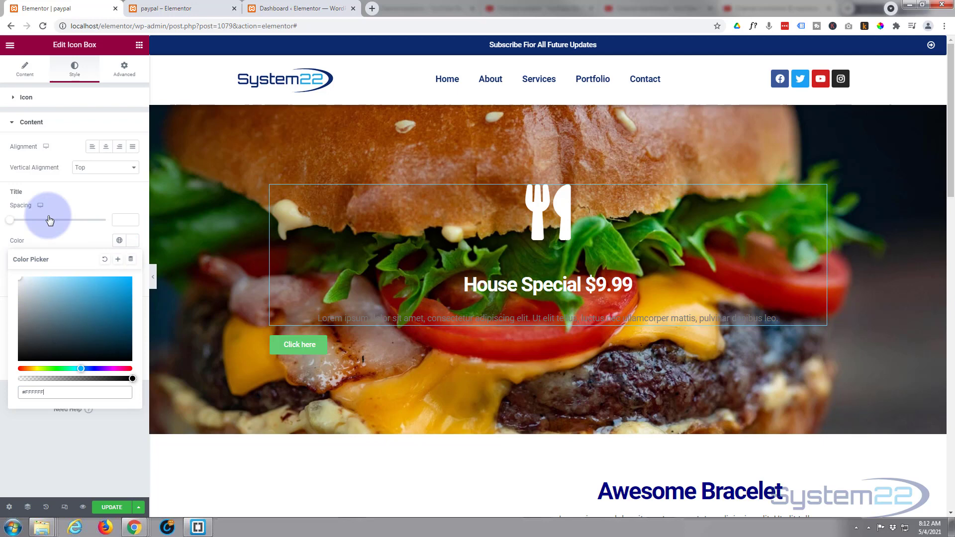
click(66, 195)
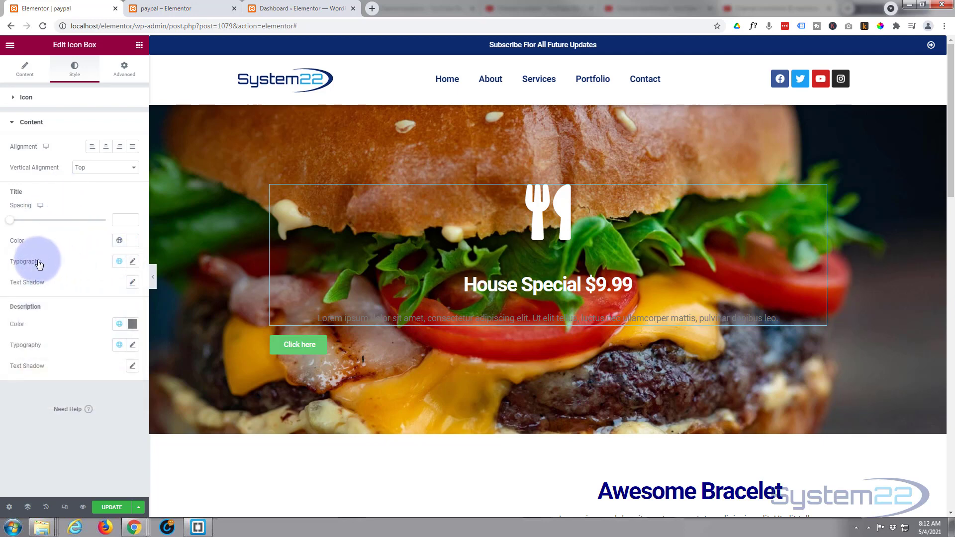
click(133, 263)
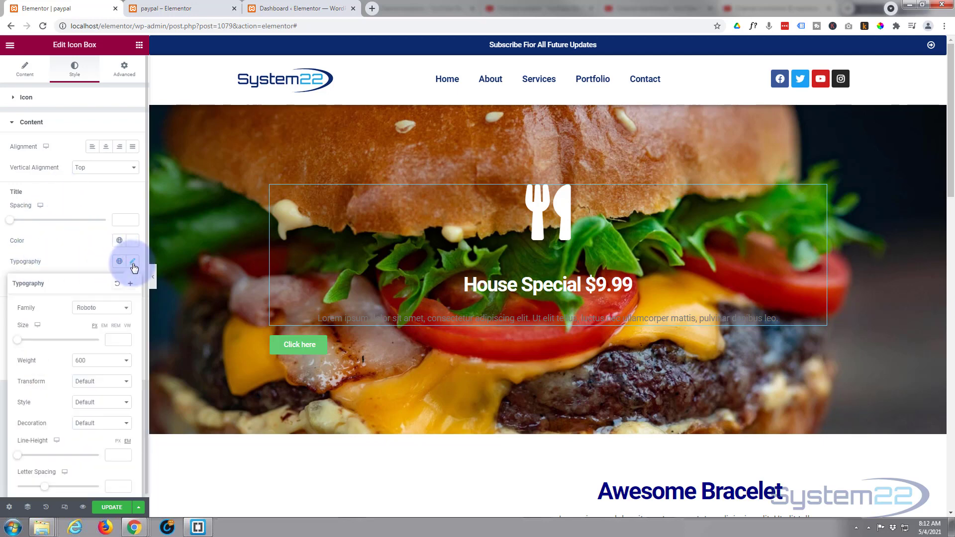
click(98, 309)
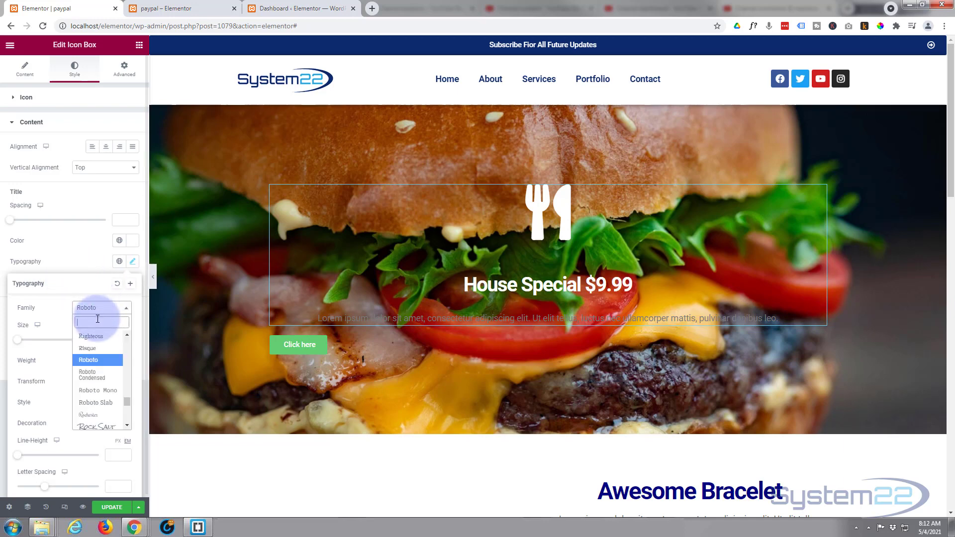
click(91, 404)
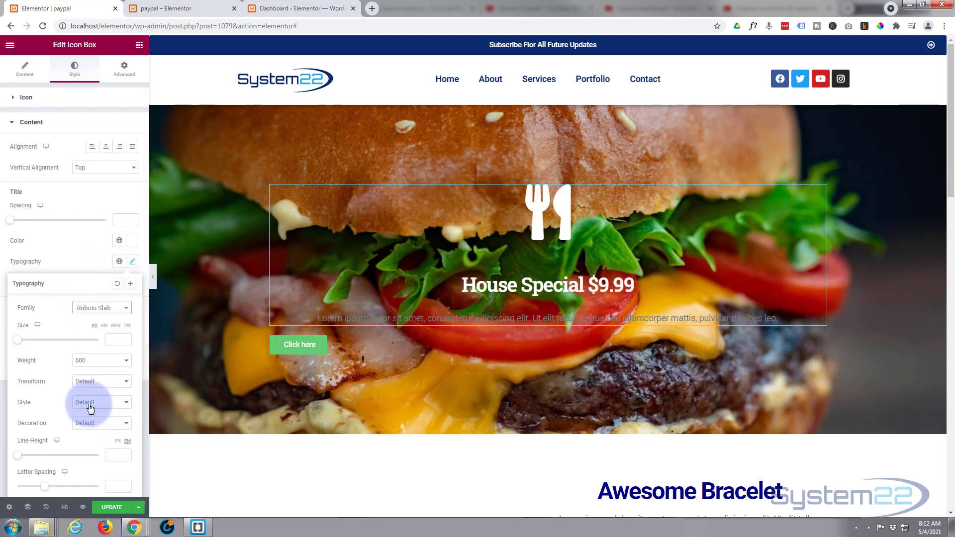
click(103, 363)
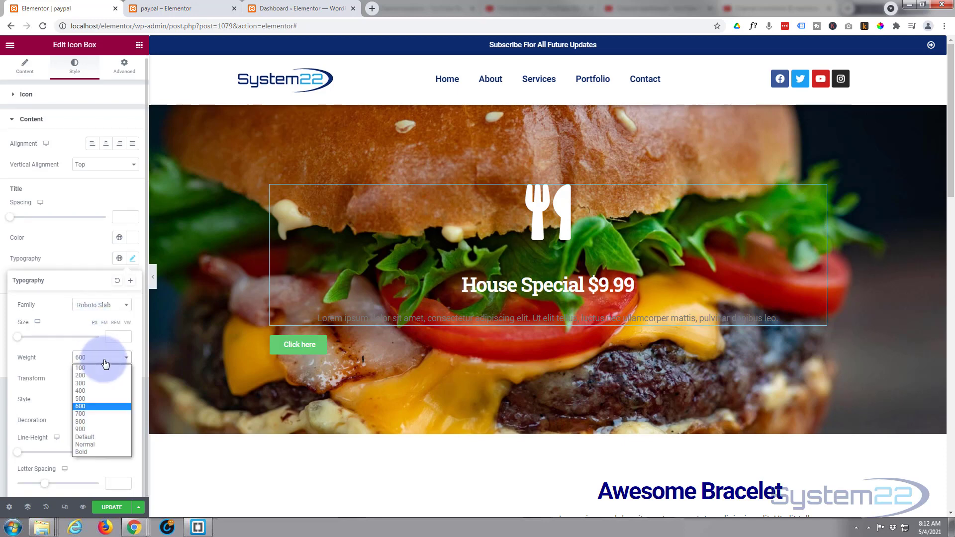
click(91, 453)
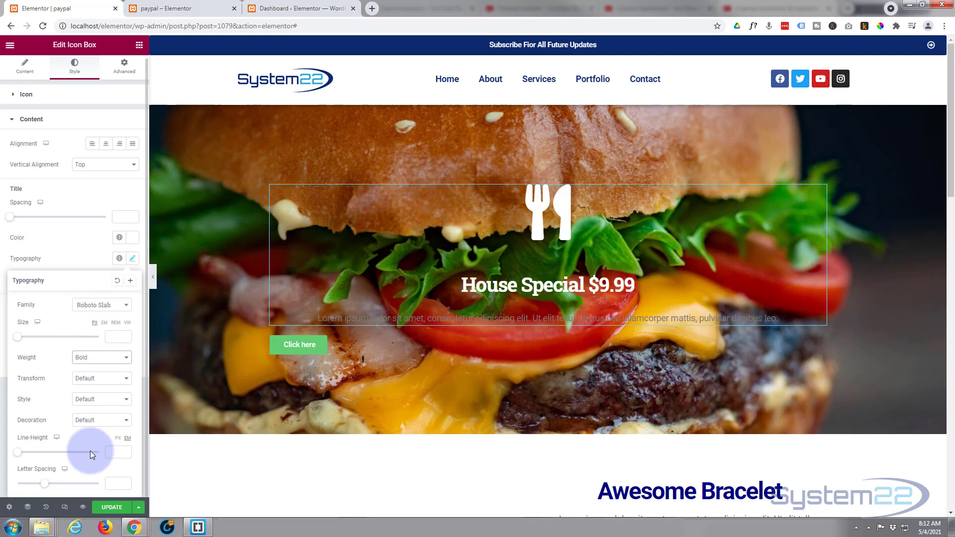
click(93, 381)
click(94, 397)
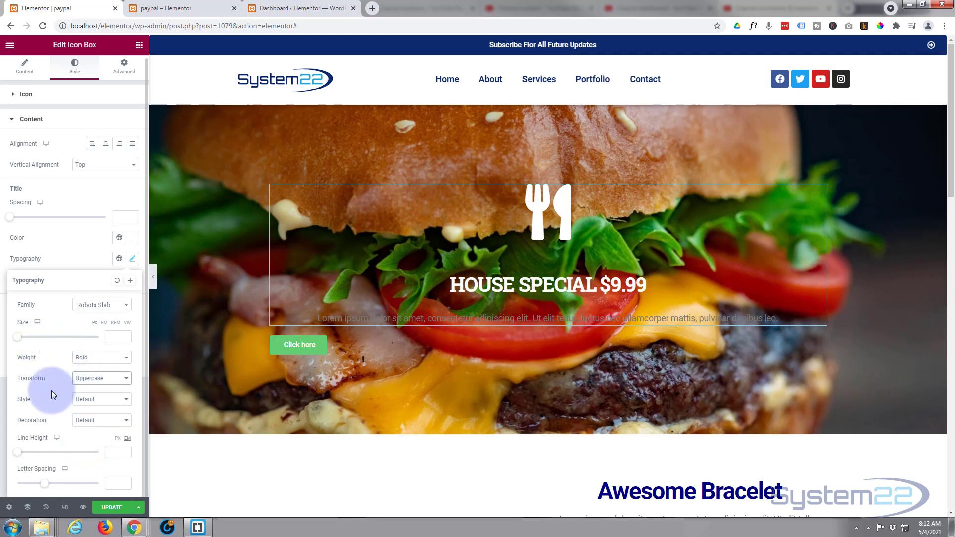
Step: Enlarge the title to 53 px and turn the description text white
click(93, 399)
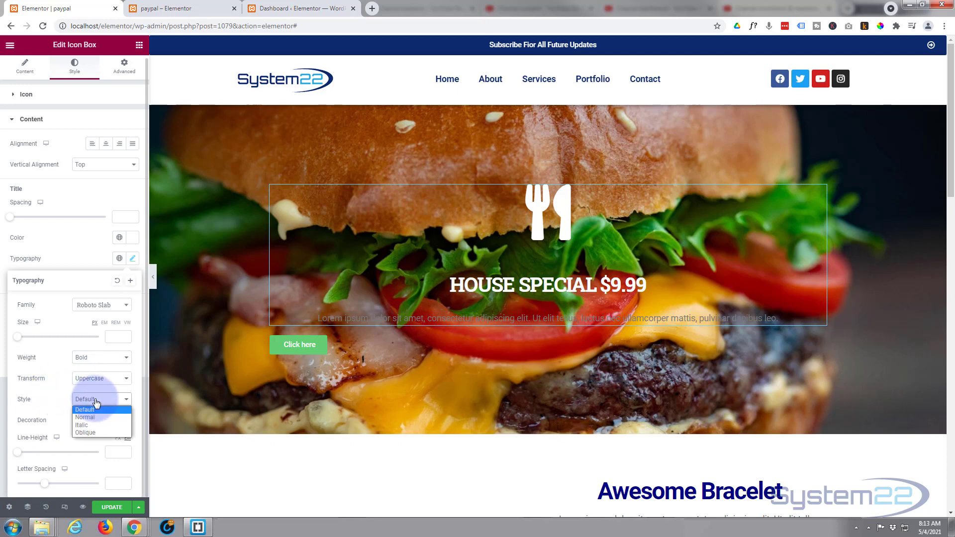
click(56, 396)
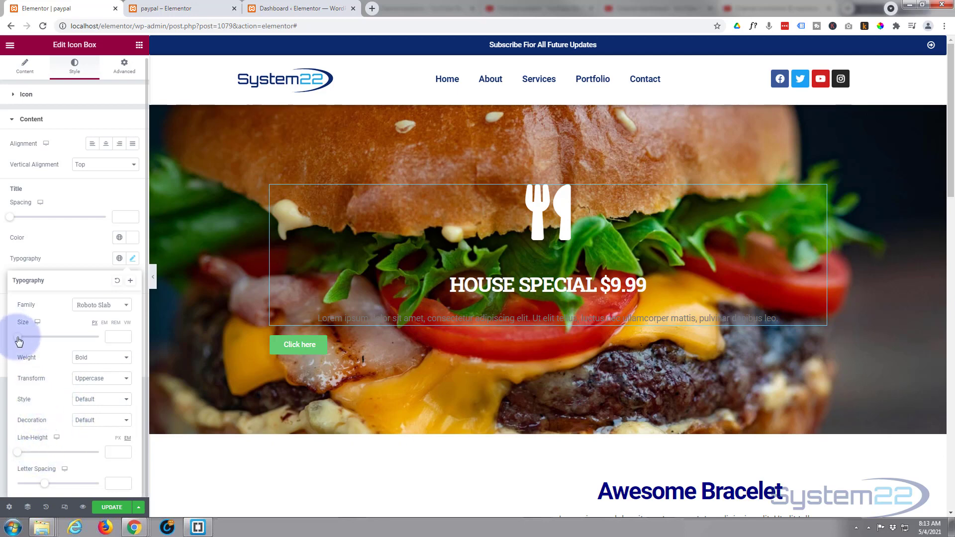
drag(18, 337, 40, 342)
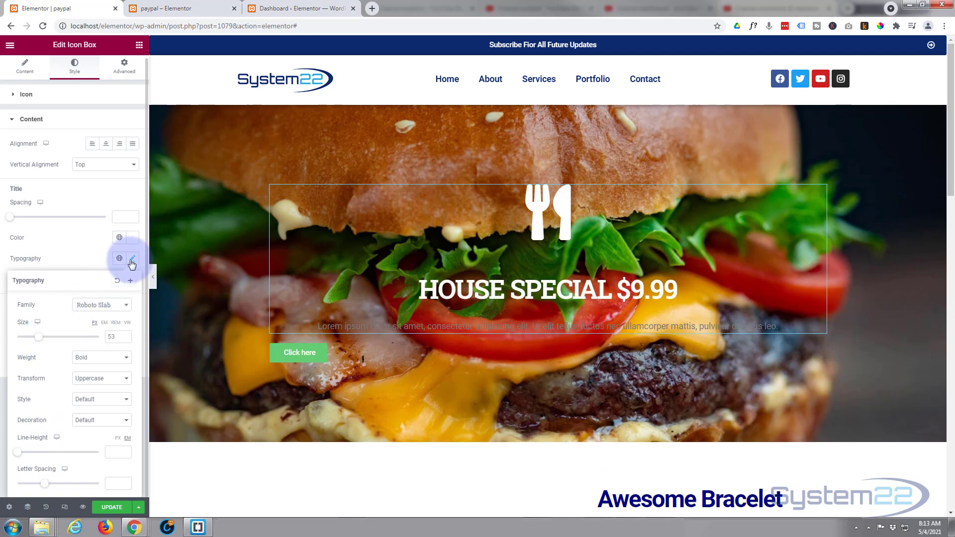
click(85, 255)
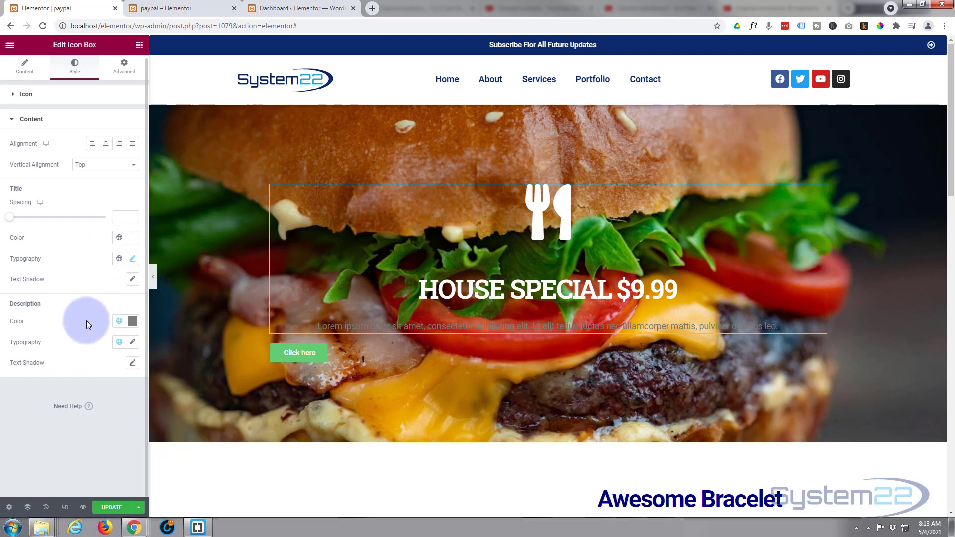
click(132, 325)
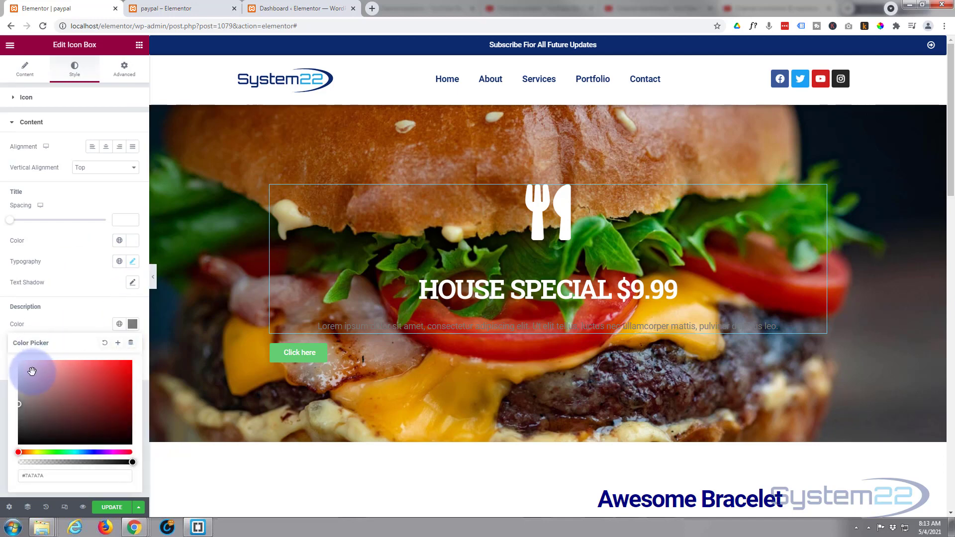
drag(32, 373, 8, 351)
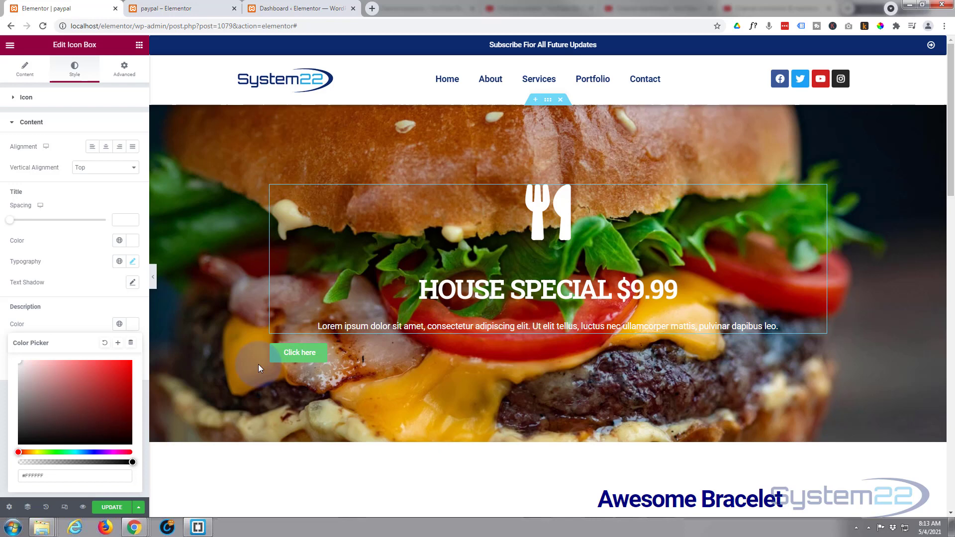
Step: Set the Click here button's alignment to Center and its size to Large
click(416, 353)
right_click(417, 353)
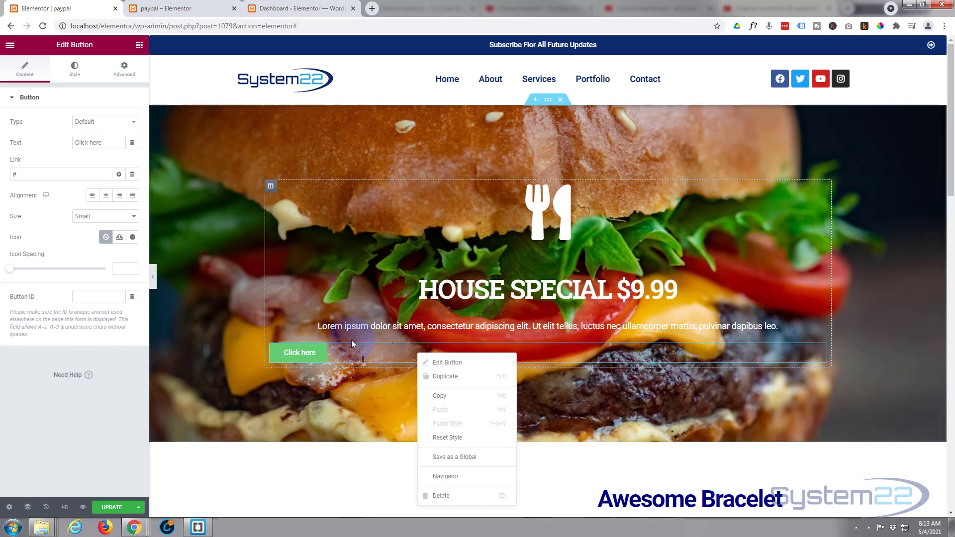
click(345, 353)
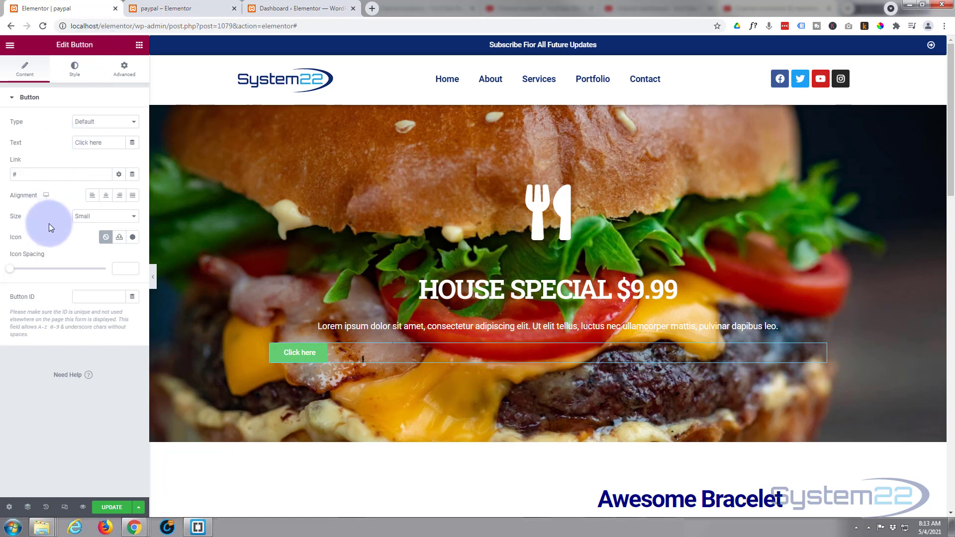
click(104, 198)
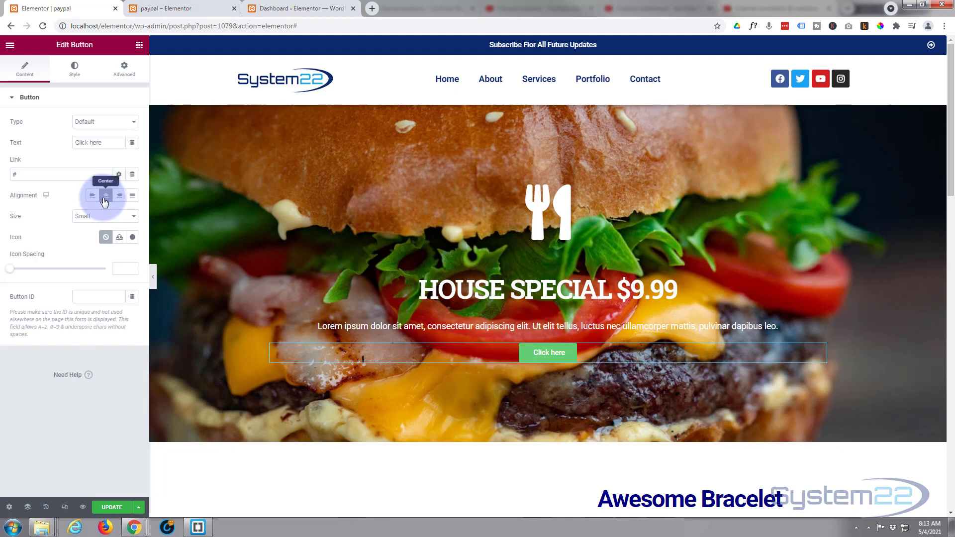
click(133, 197)
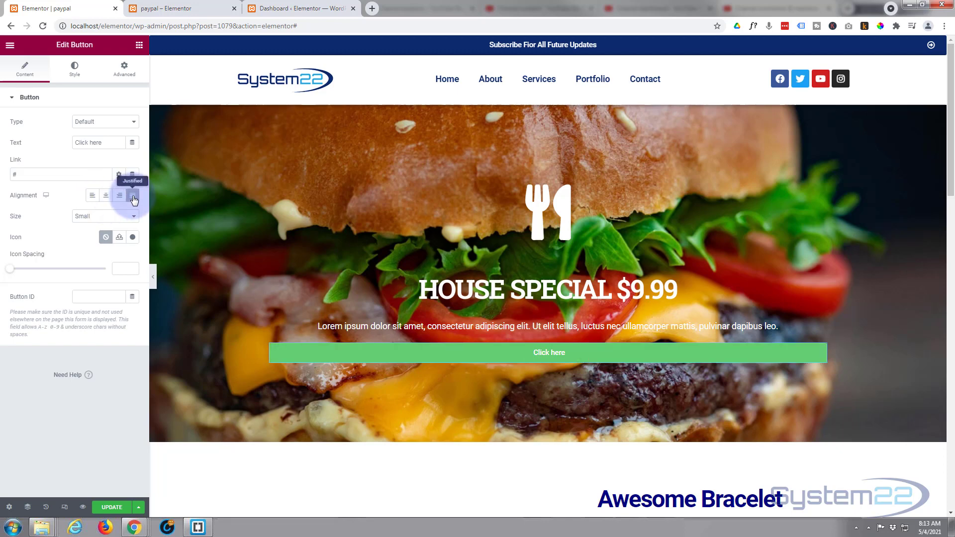
click(105, 197)
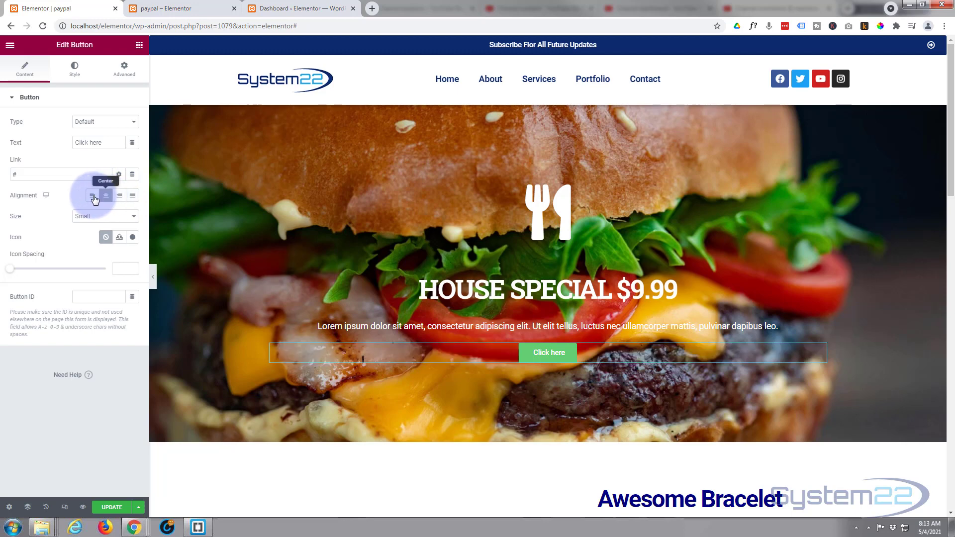
click(107, 216)
click(89, 249)
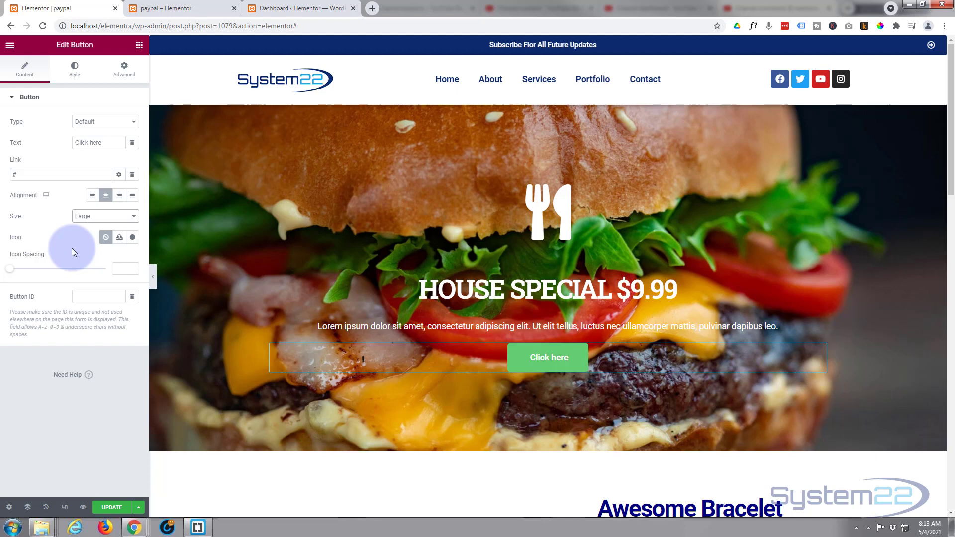
click(76, 74)
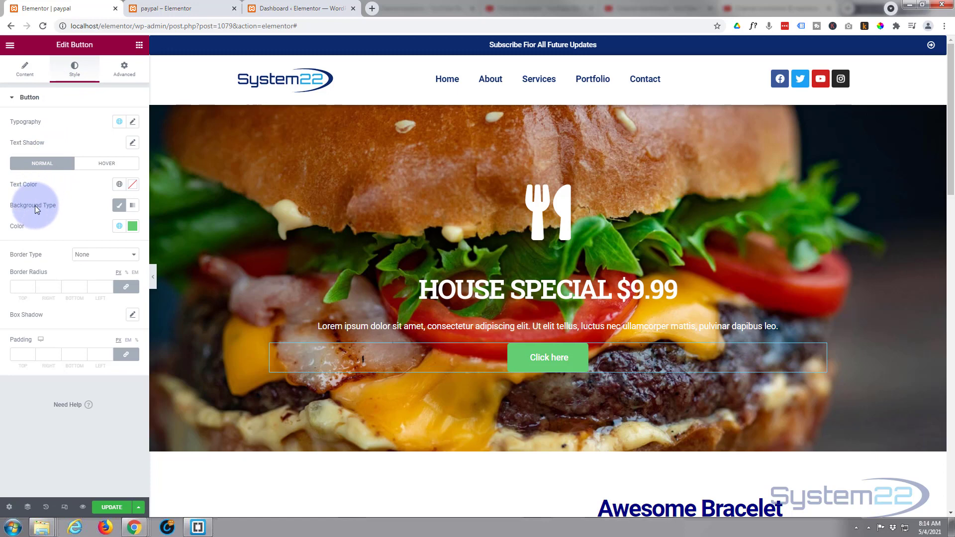
Step: Copy the Click here button's normal background green #61CE70 from its colour picker
click(132, 225)
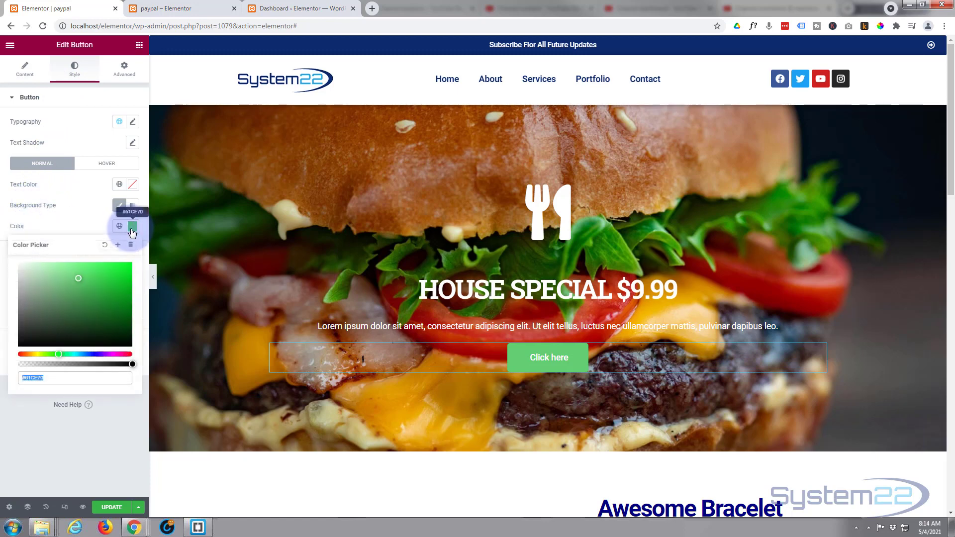
right_click(30, 378)
click(54, 224)
Step: Paste the green as the hover background and lower its opacity to #61CE7080
click(106, 165)
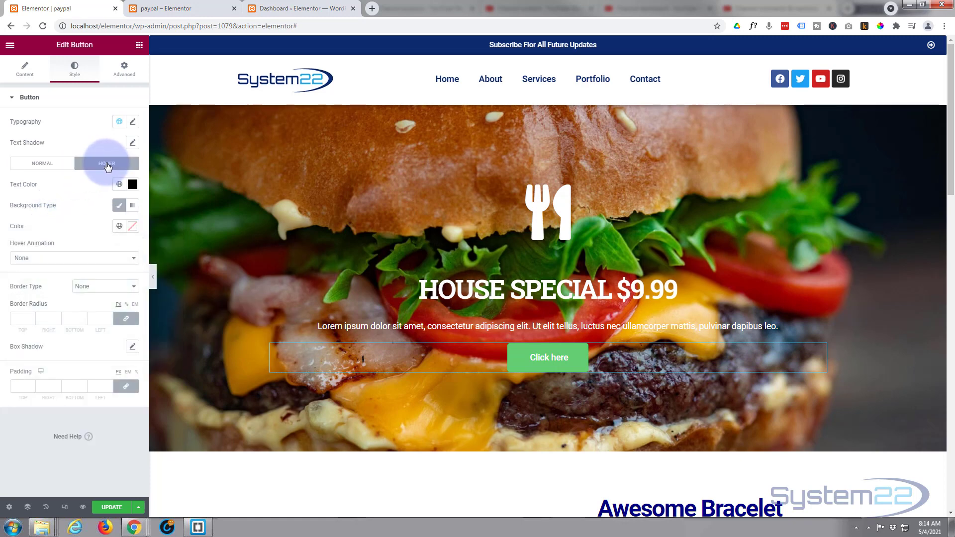
click(132, 227)
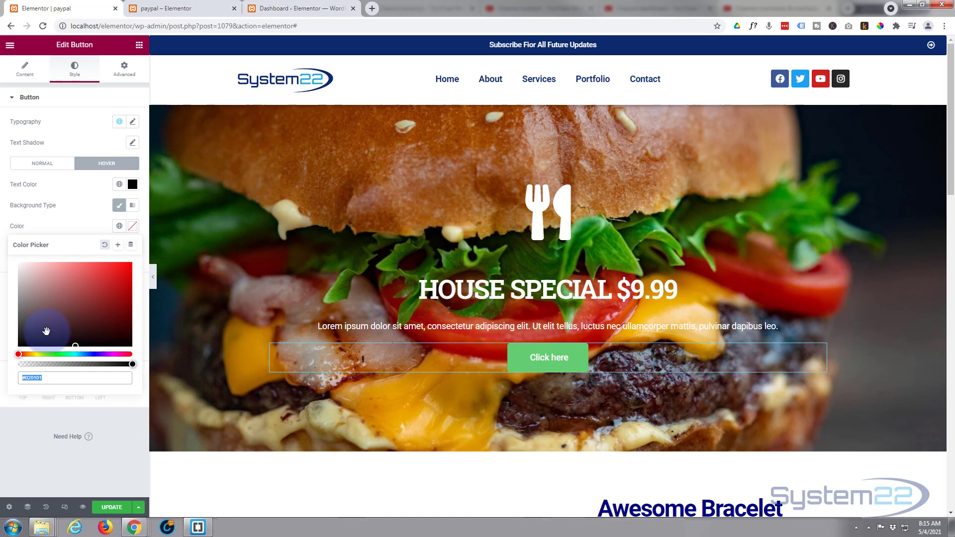
click(40, 383)
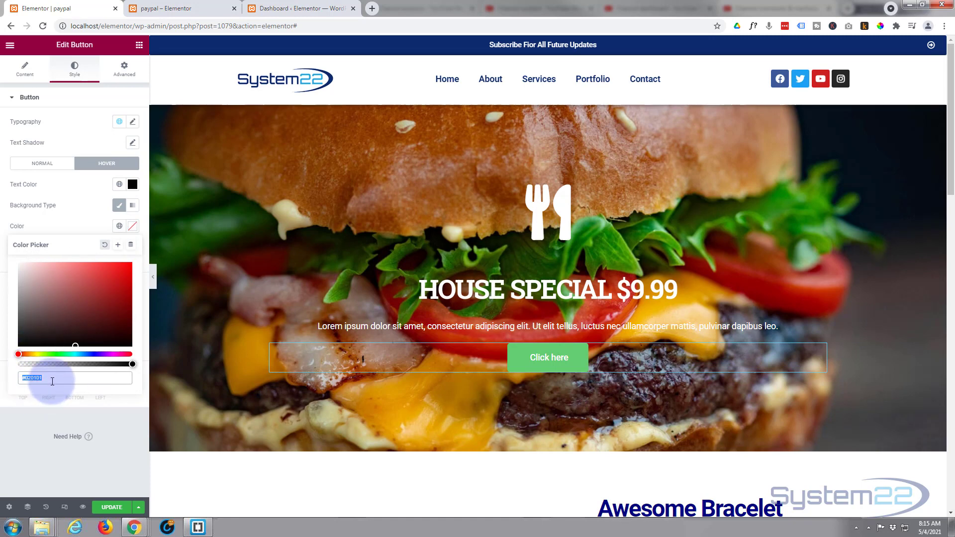
key(ctrl+v)
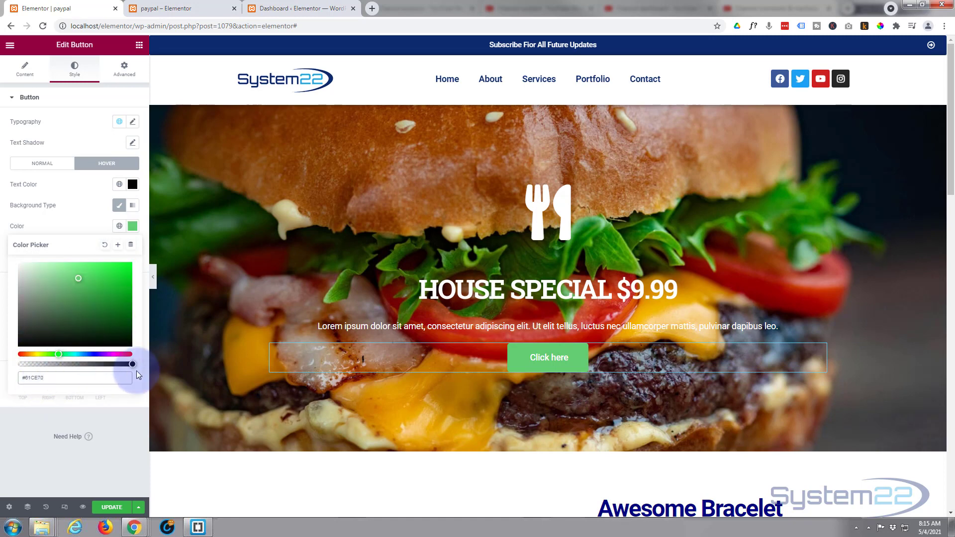
drag(131, 365, 75, 366)
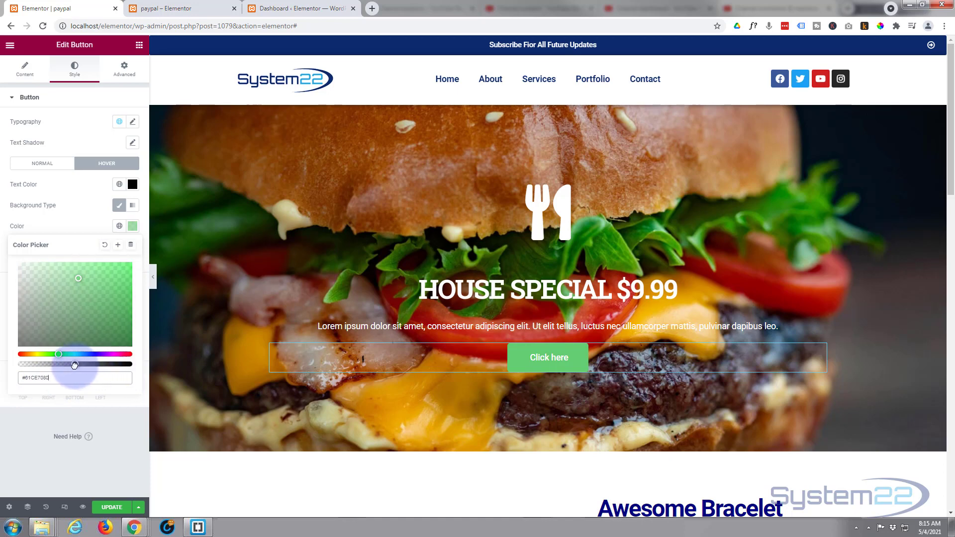
click(518, 369)
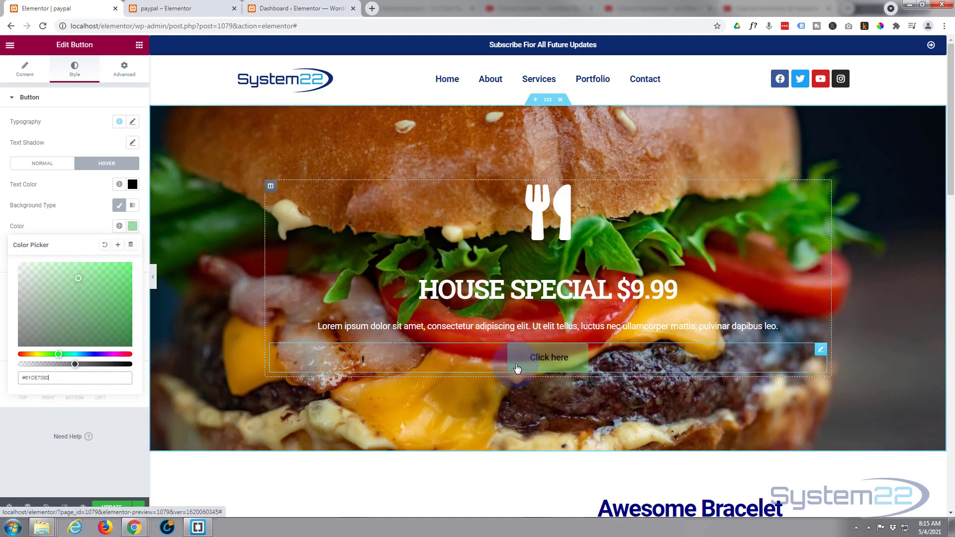
click(517, 371)
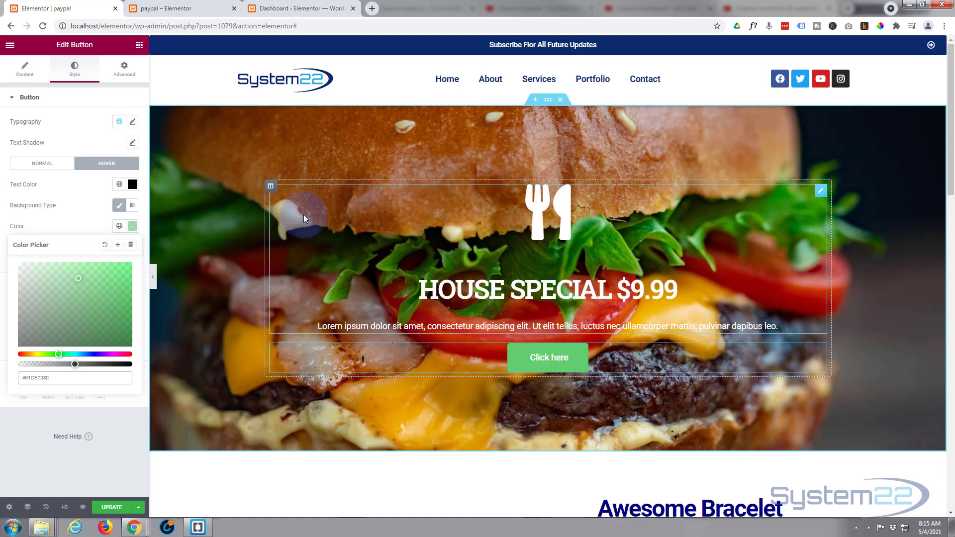
Step: Give the hero column a Classic #FFFFFF background at roughly 30% opacity
right_click(271, 188)
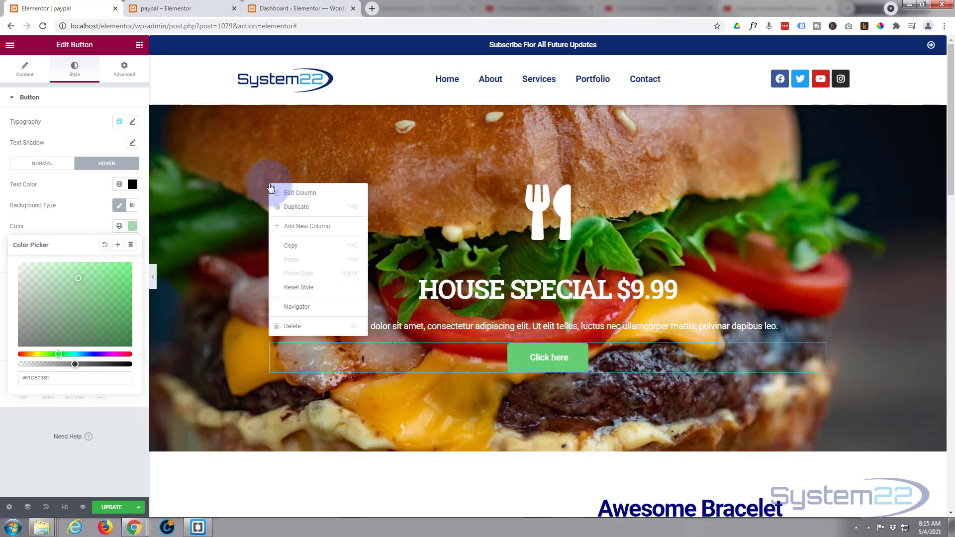
click(296, 193)
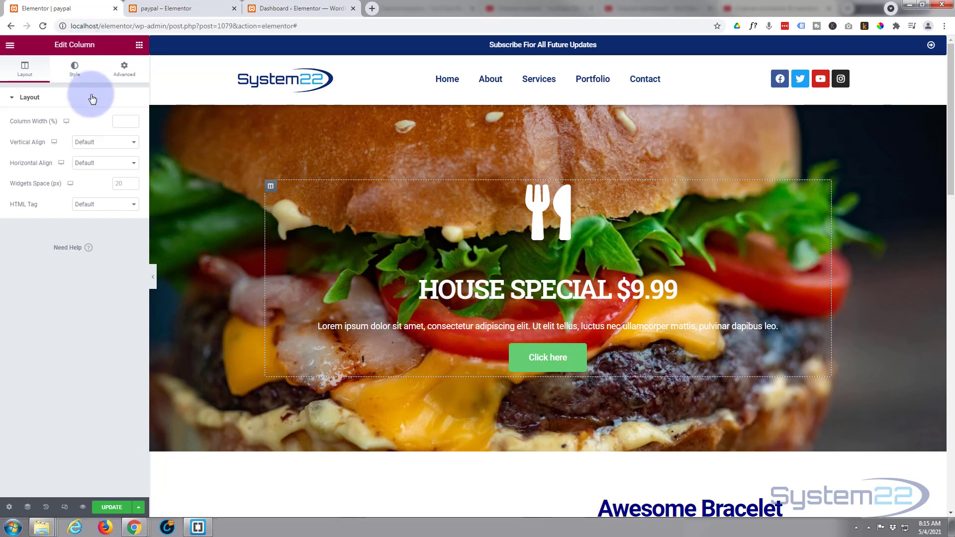
click(75, 69)
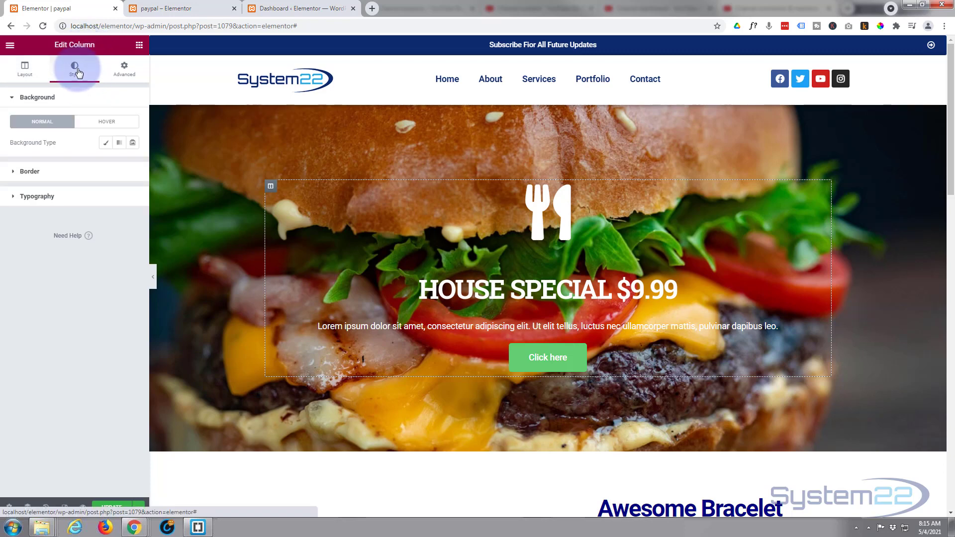
click(106, 145)
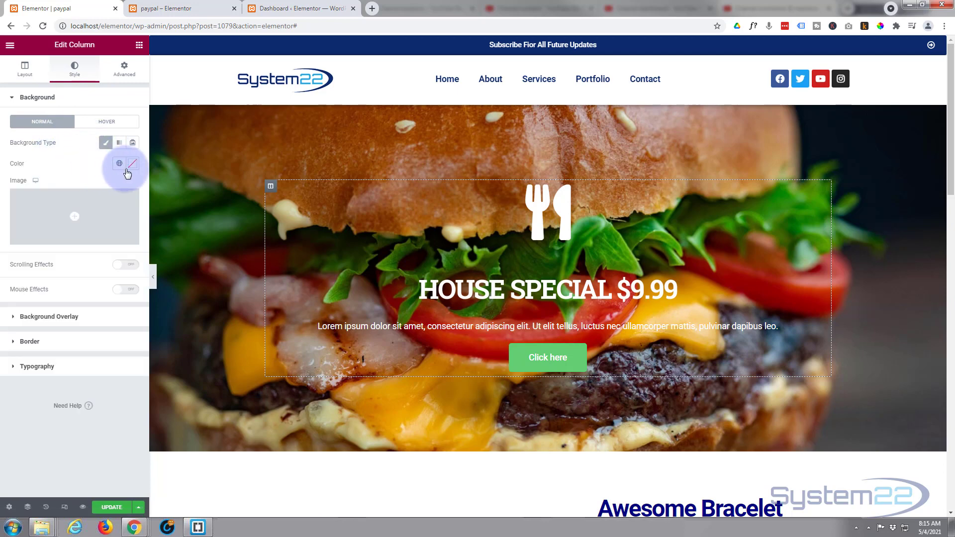
click(133, 164)
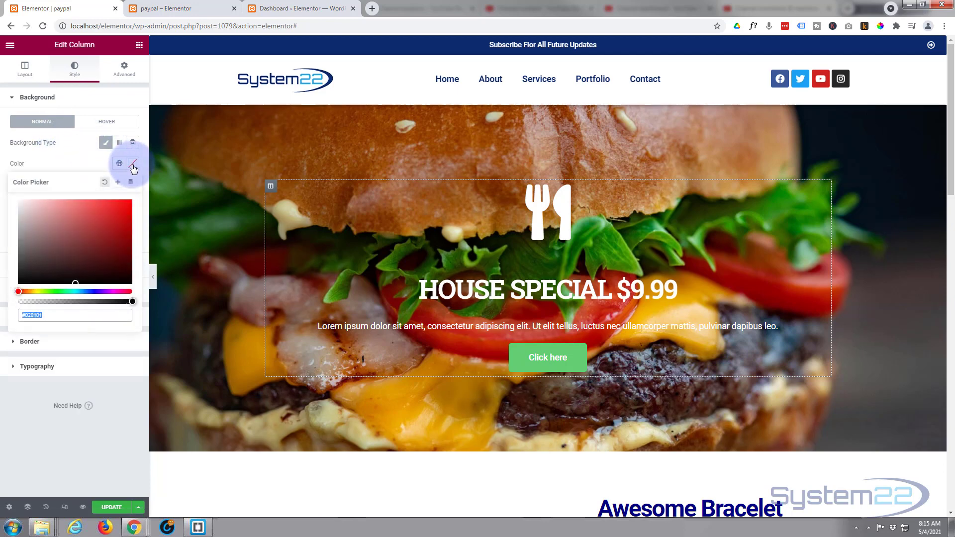
text(#FFFFFF)
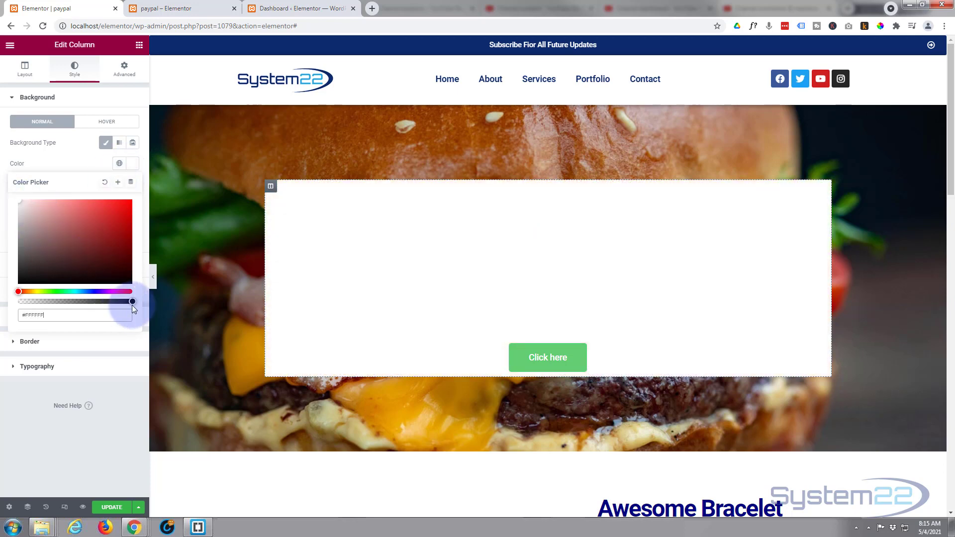
drag(132, 301, 77, 300)
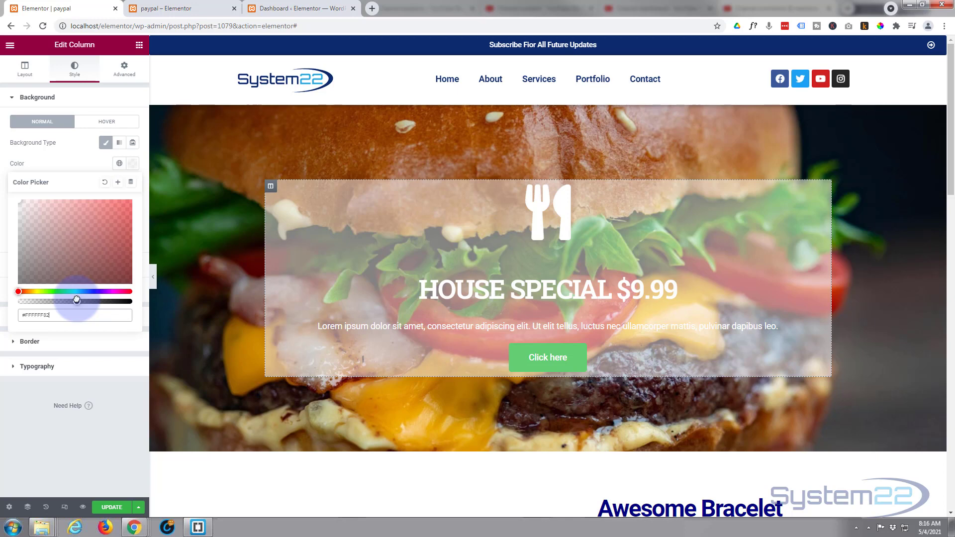
drag(77, 300, 58, 300)
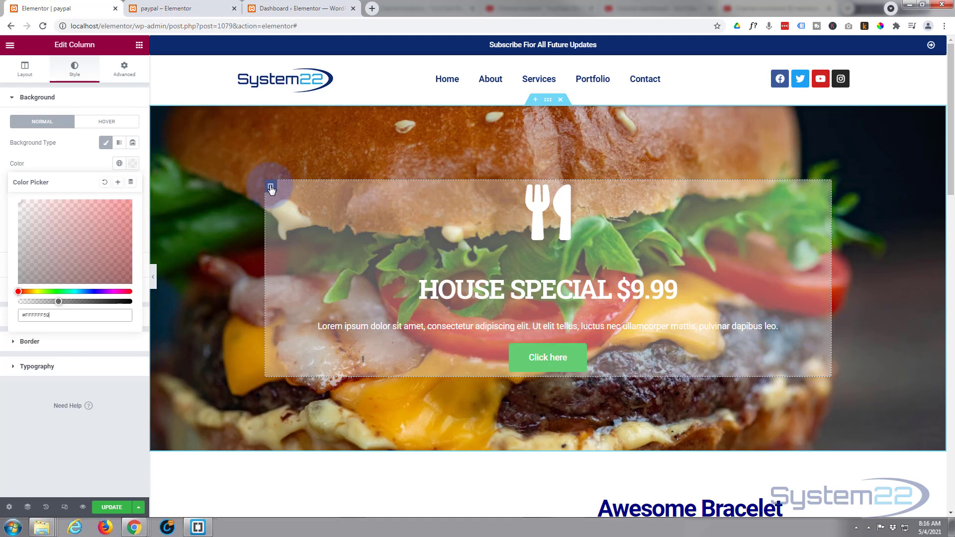
Step: Set the hero column's linked padding to 50 on all sides
click(124, 73)
click(125, 72)
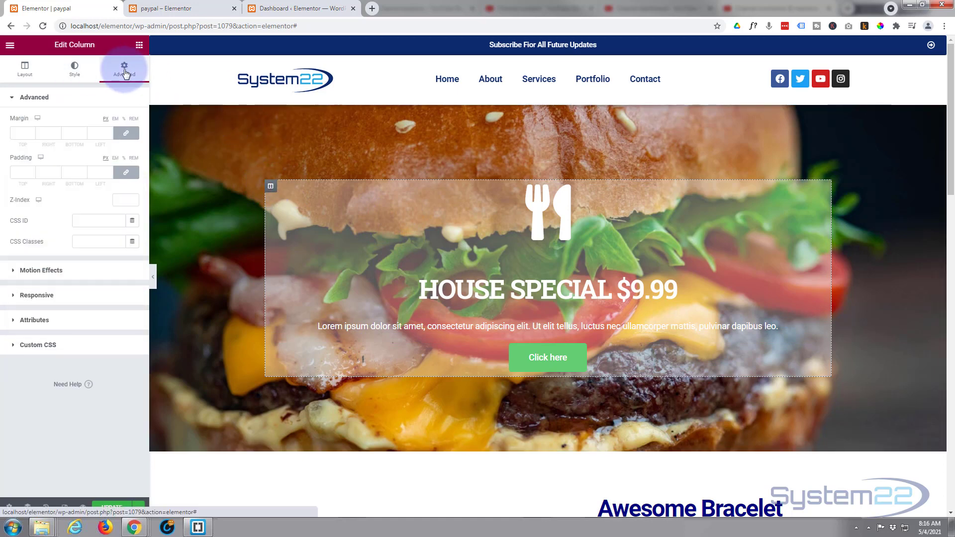
click(22, 172)
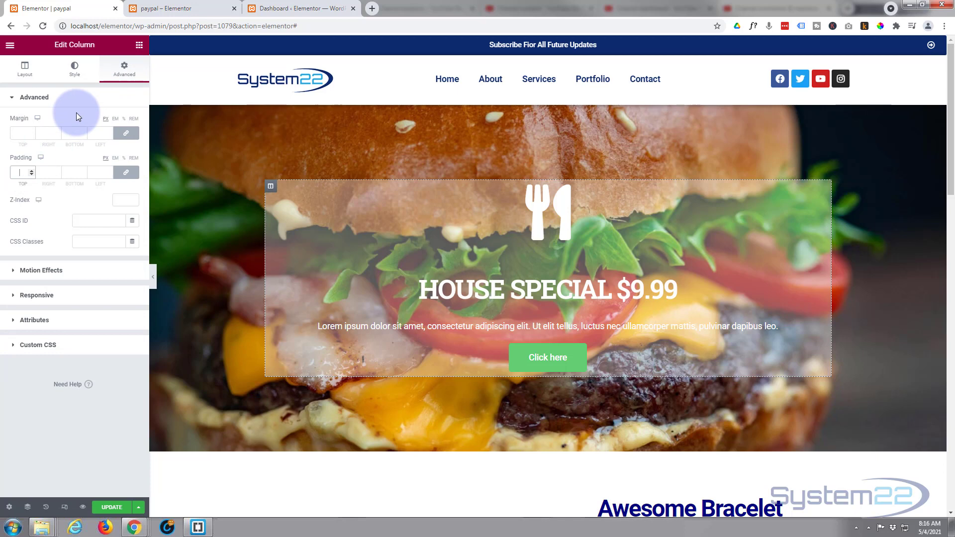
text(50)
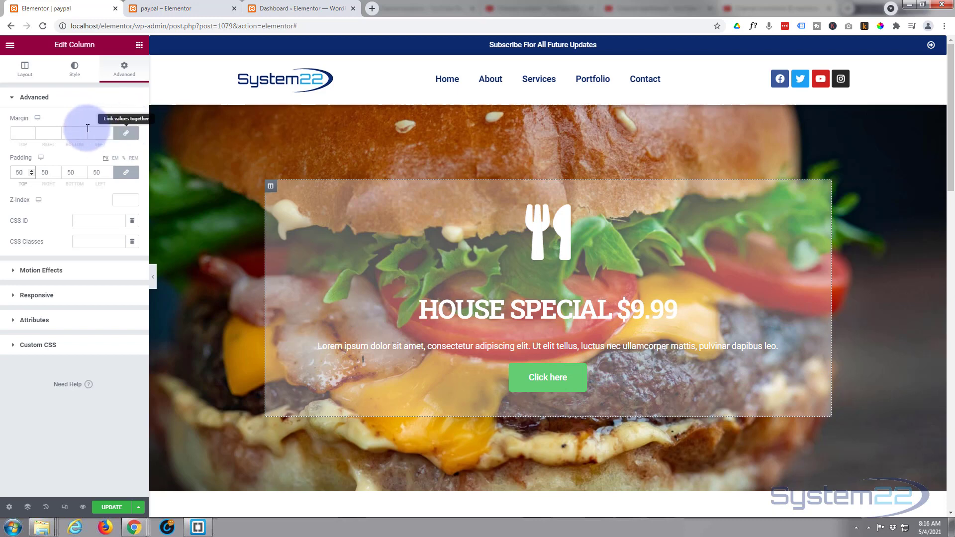
Step: Round the column's corners with a Border Radius of 20
click(75, 75)
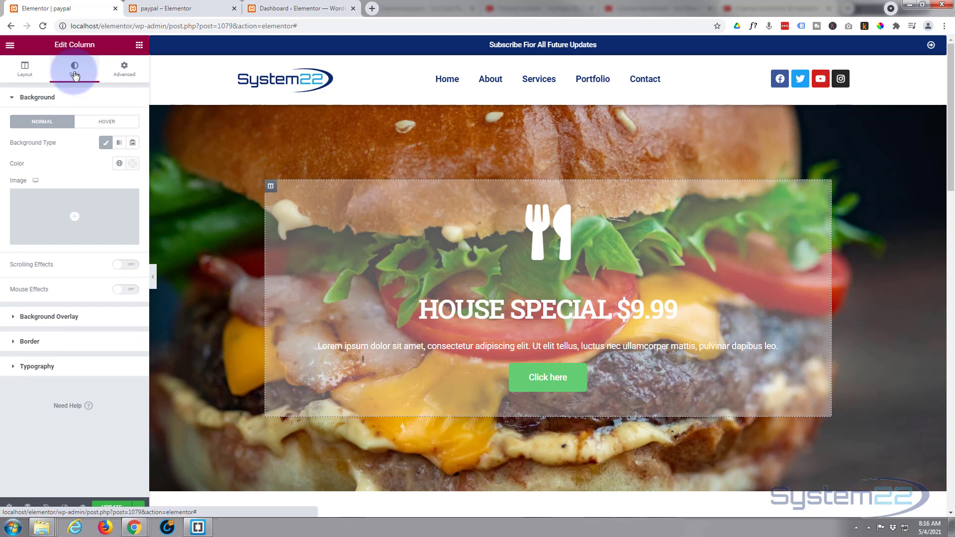
click(15, 344)
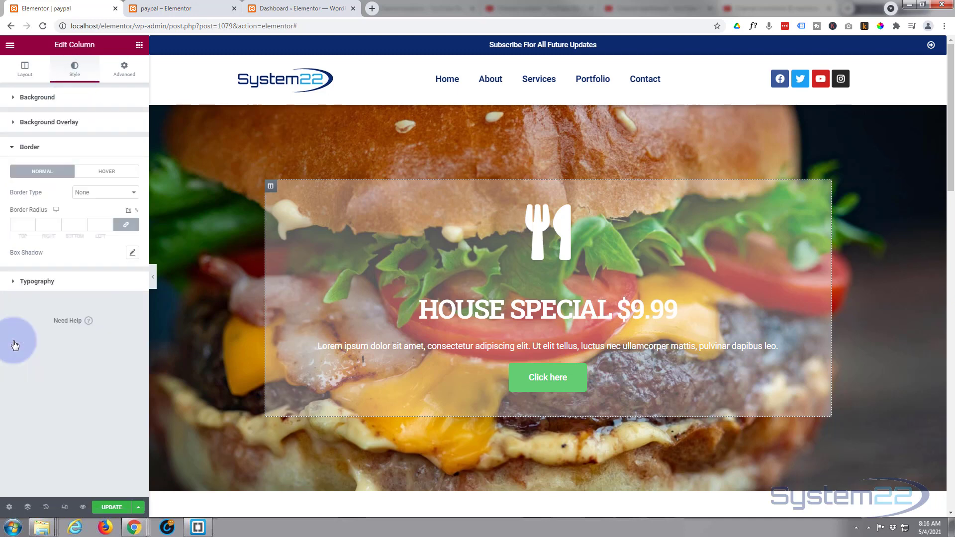
click(17, 223)
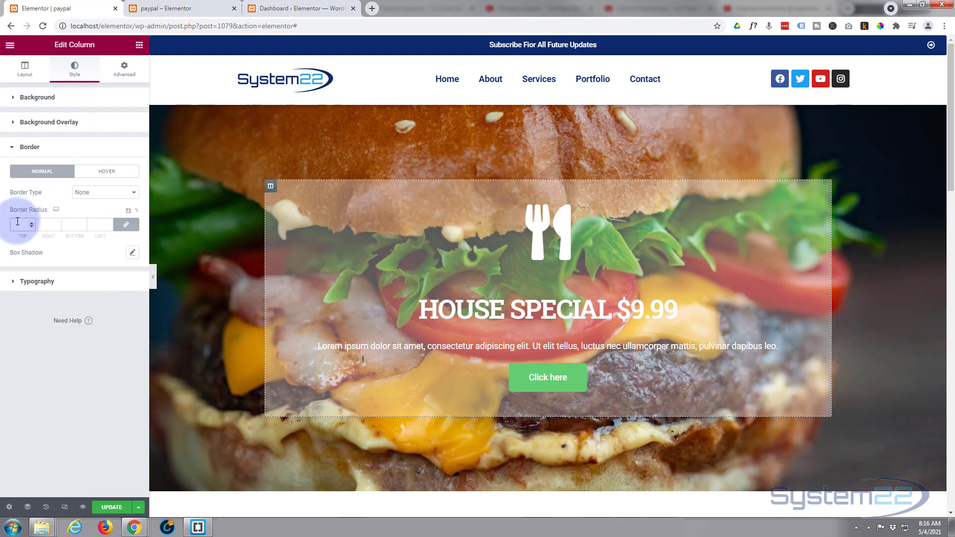
text(20)
click(827, 198)
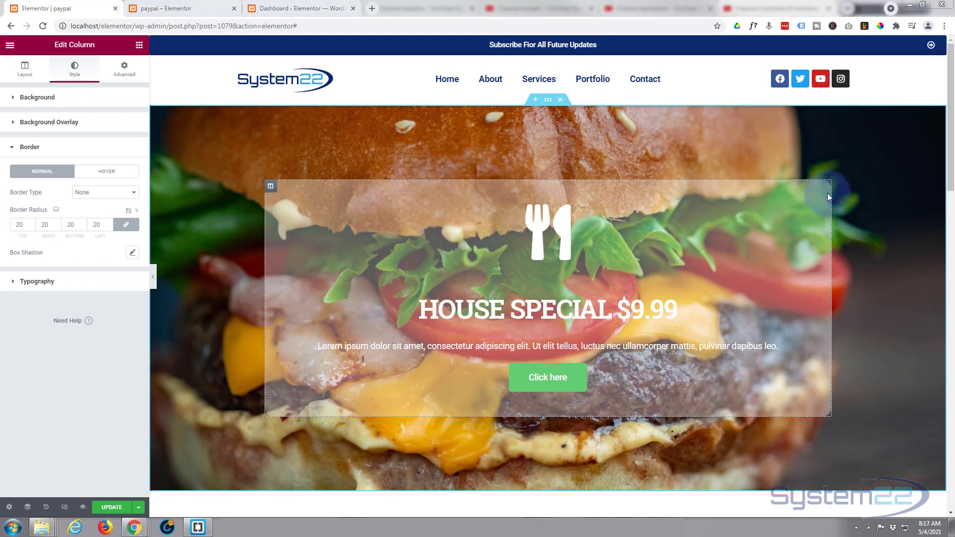
click(124, 72)
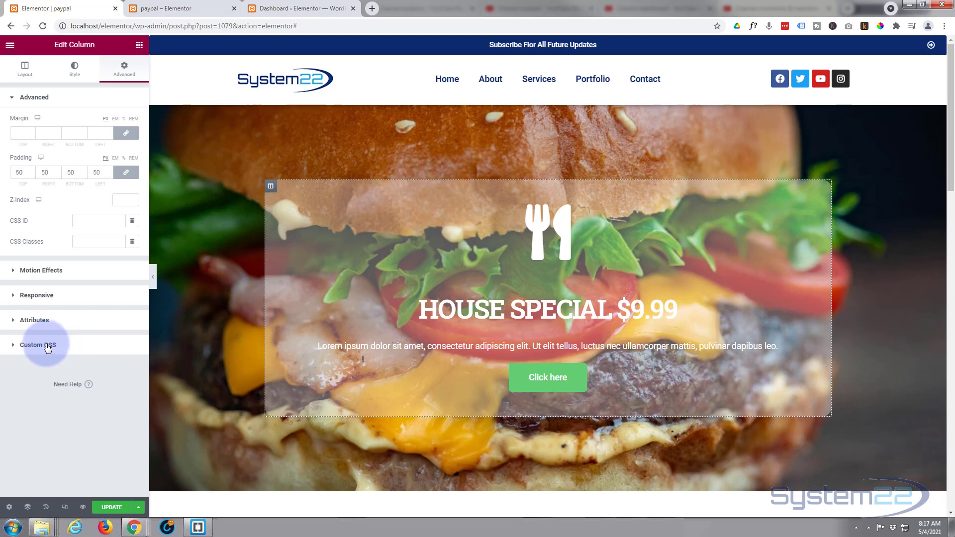
Step: From the WordPress dashboard, open Appearance > Customize > Additional CSS
click(288, 9)
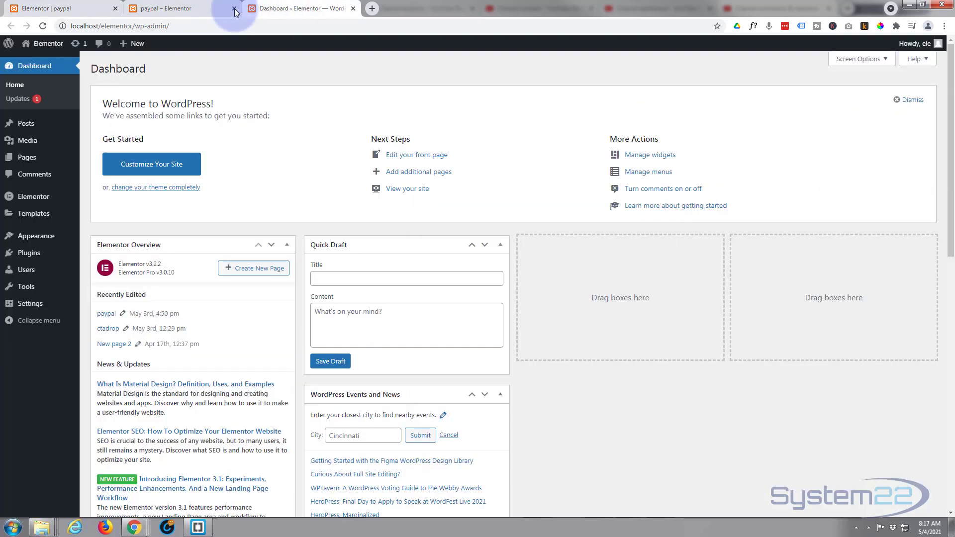
mouse_move(35, 242)
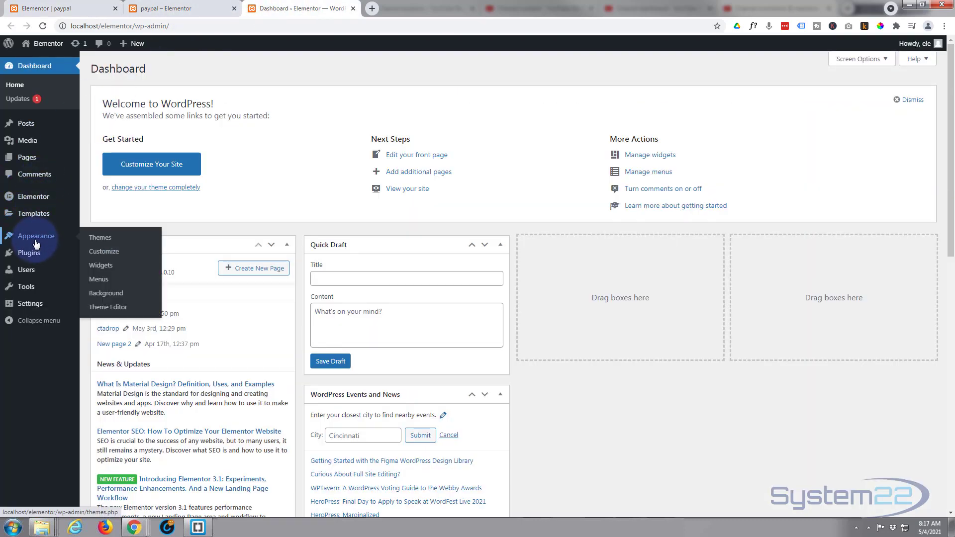
click(105, 253)
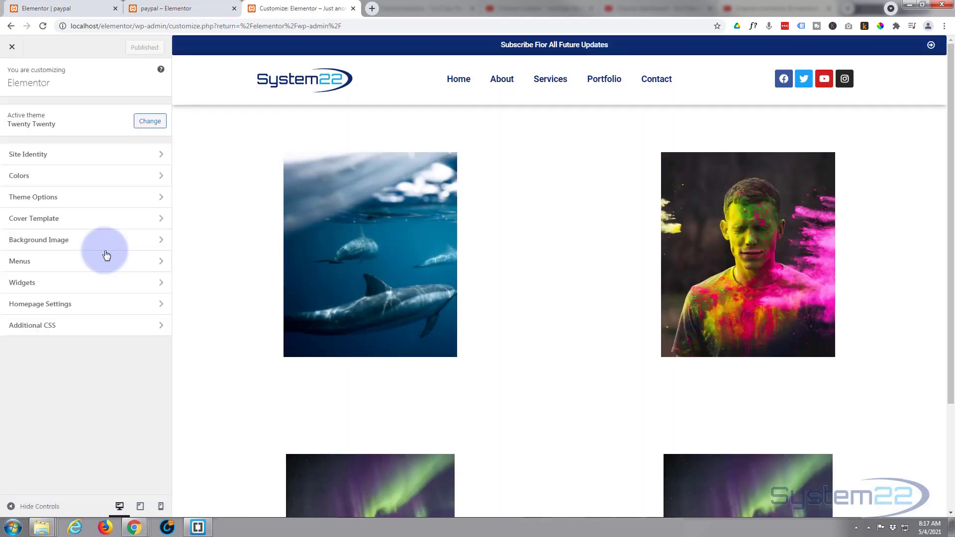
click(72, 327)
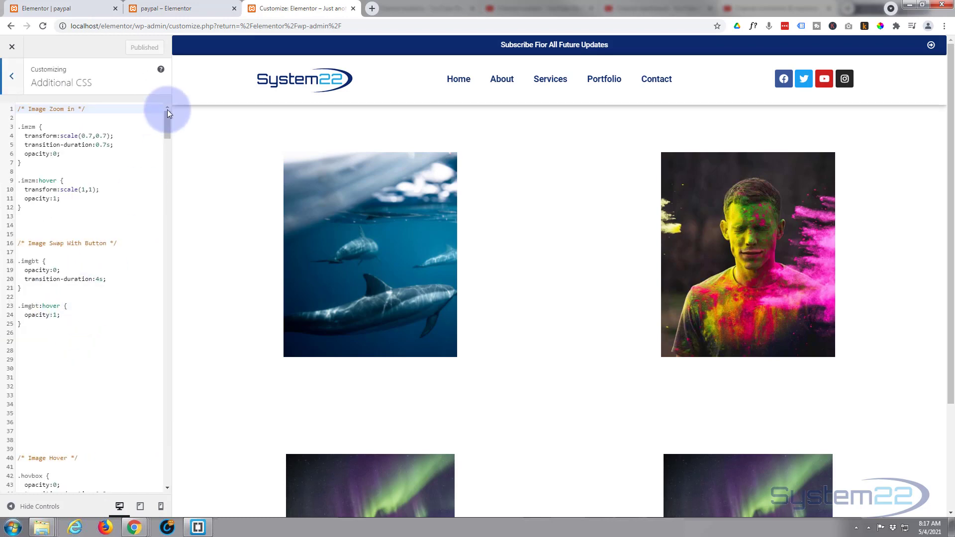
Step: Add blank lines at the top and type a /* Frosted Background */ comment
click(18, 108)
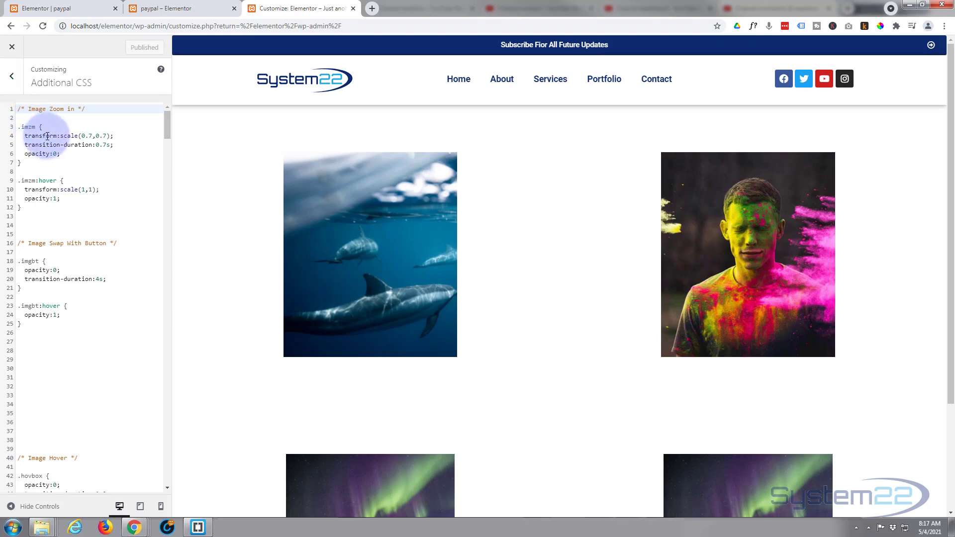
key(Return)
key(Return)
key(Return)
key(Return)
key(Return)
key(Return)
key(Return)
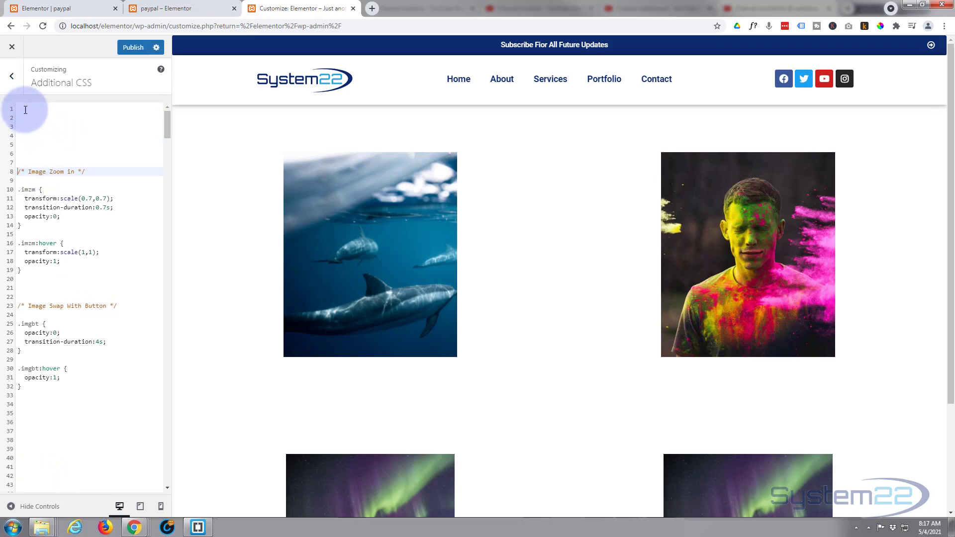
click(24, 108)
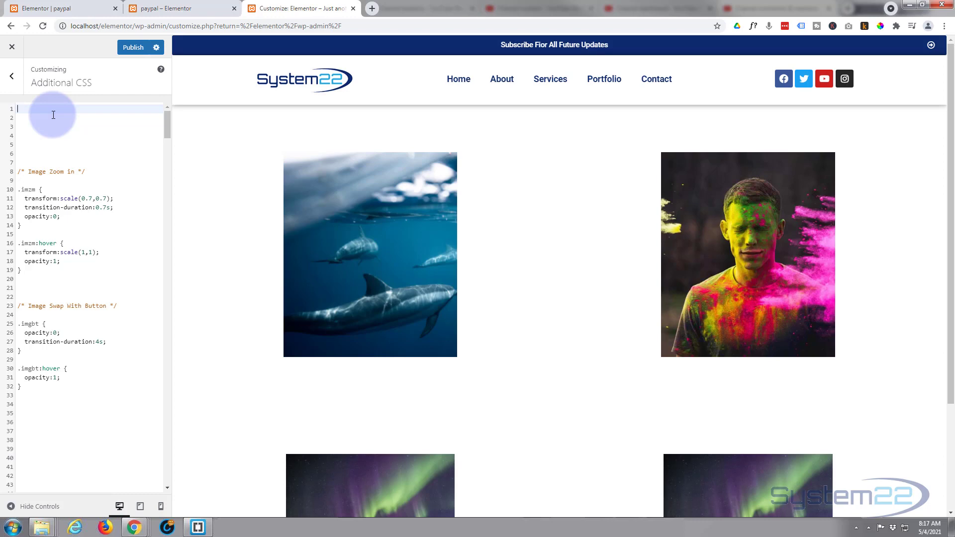
text(/)
text(**)
text(  Fr)
text(osted Bac)
text(kground */)
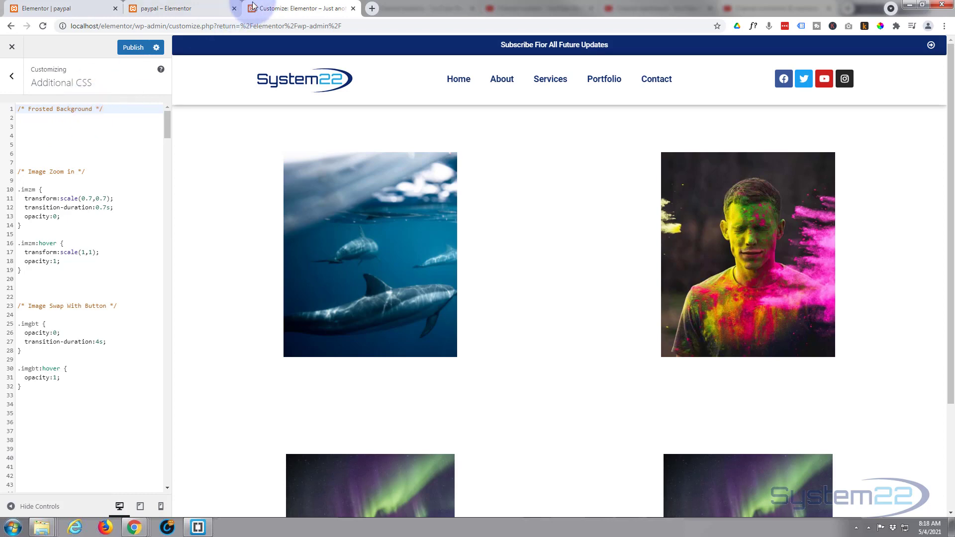
Step: Back in Elementor, enter 'frosted' in the hero column's Advanced CSS Classes field
click(75, 8)
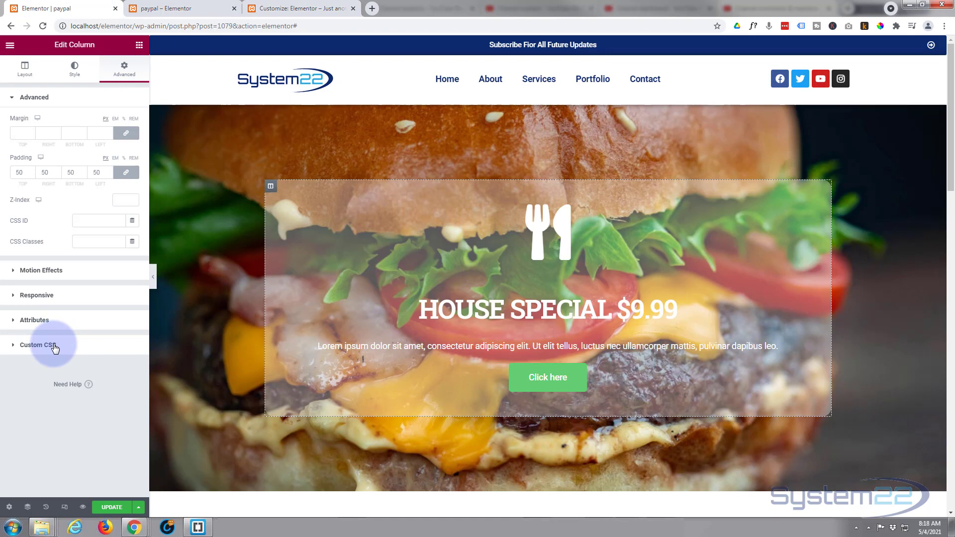
click(37, 345)
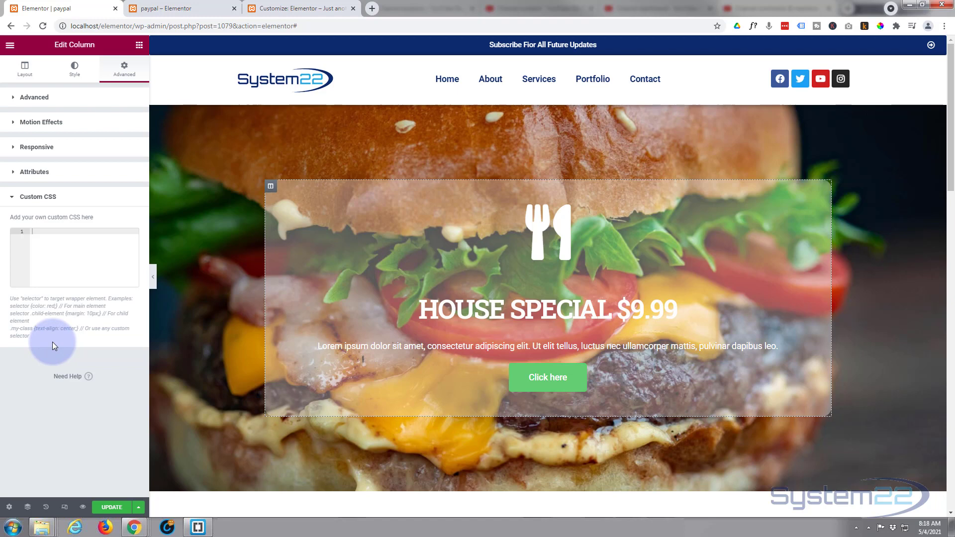
click(56, 234)
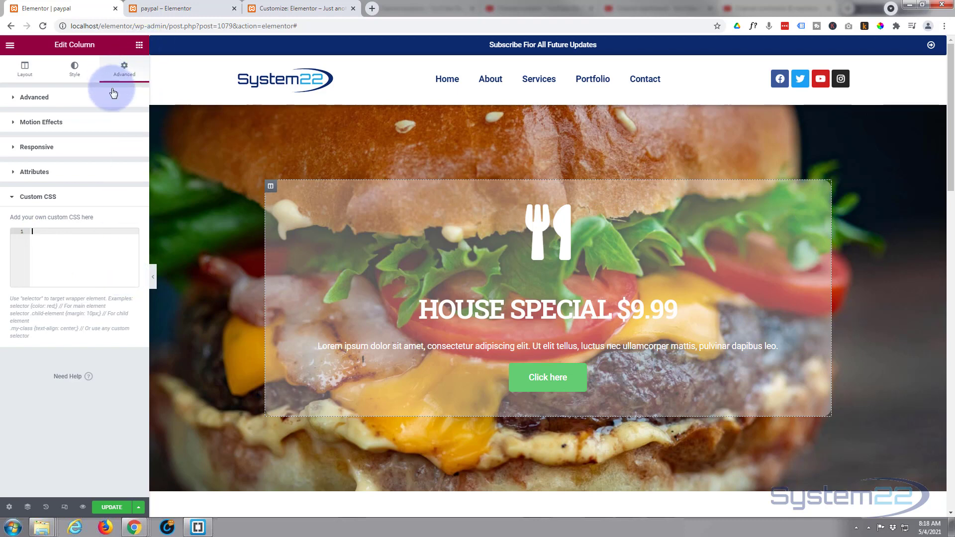
click(14, 102)
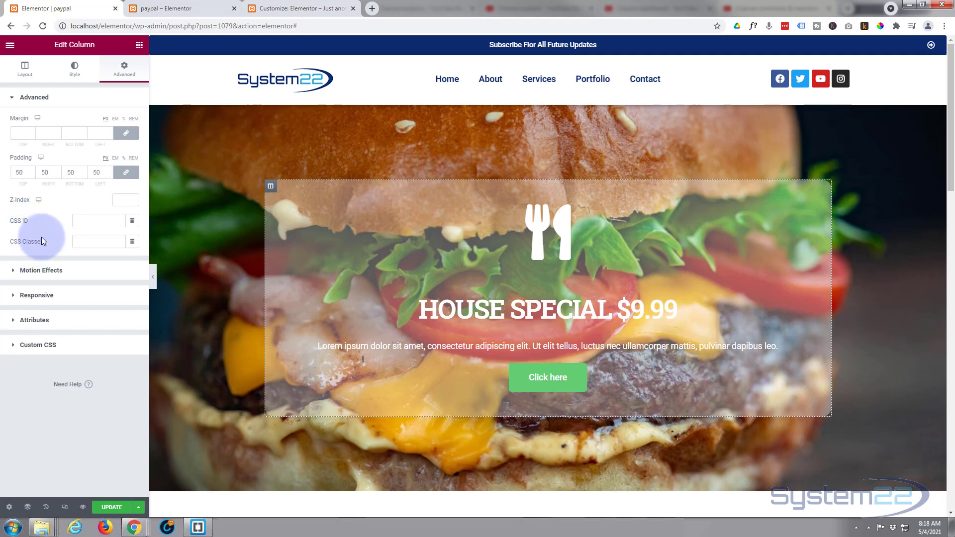
click(77, 241)
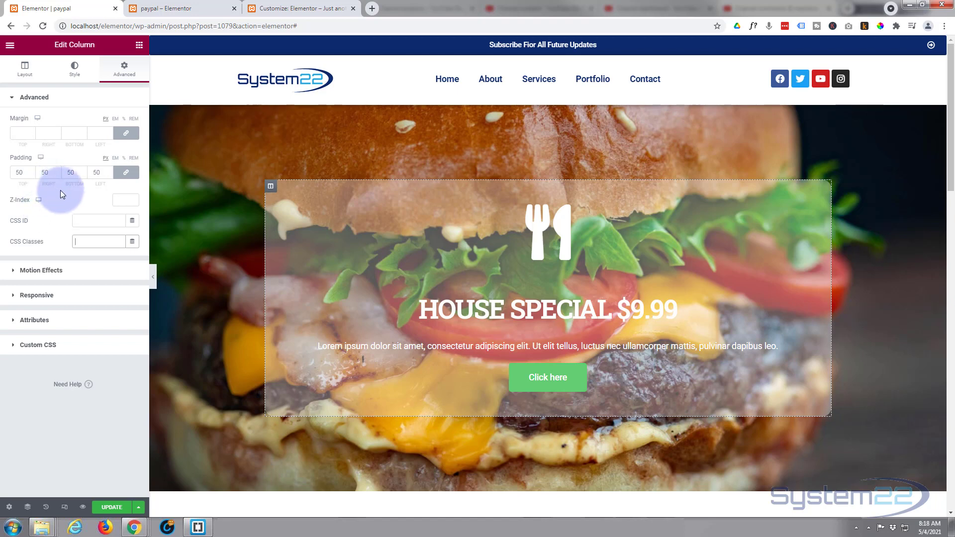
text(frosted)
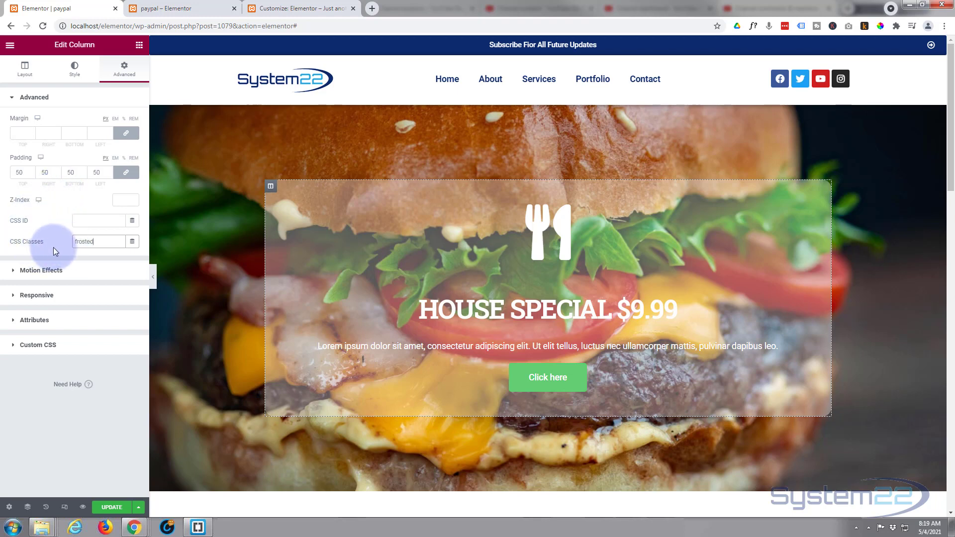
key(Return)
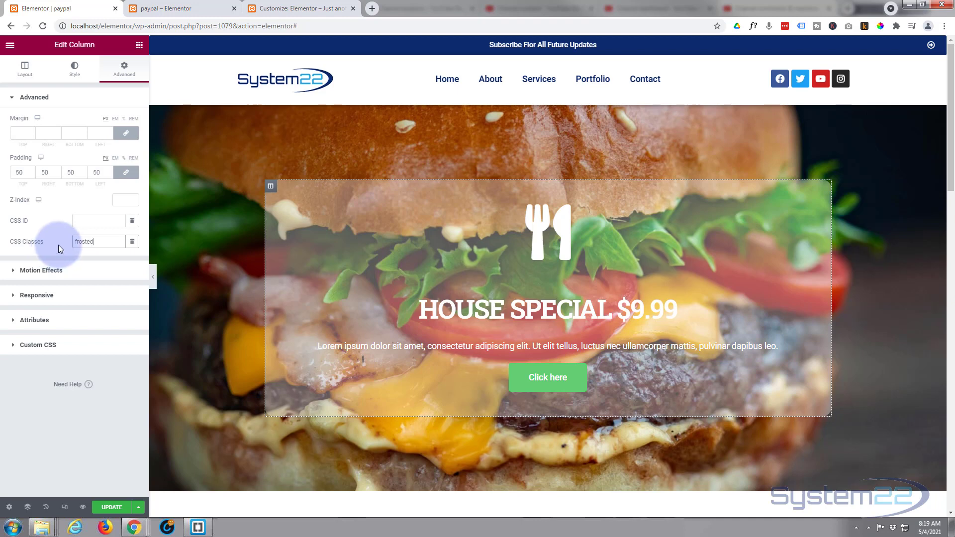
click(58, 245)
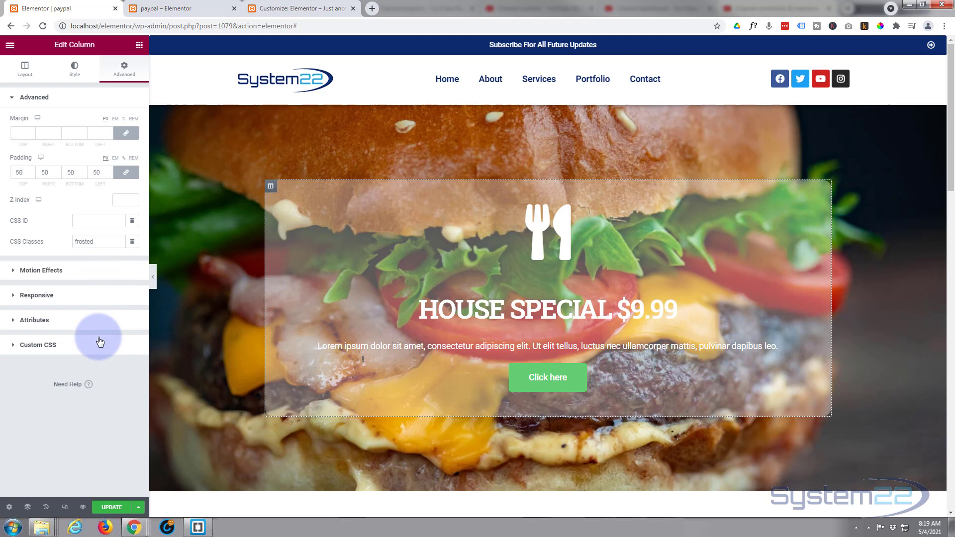
Step: Write a .frosted { backdrop-filter: blur(8px) } rule in the column's Custom CSS editor
click(15, 346)
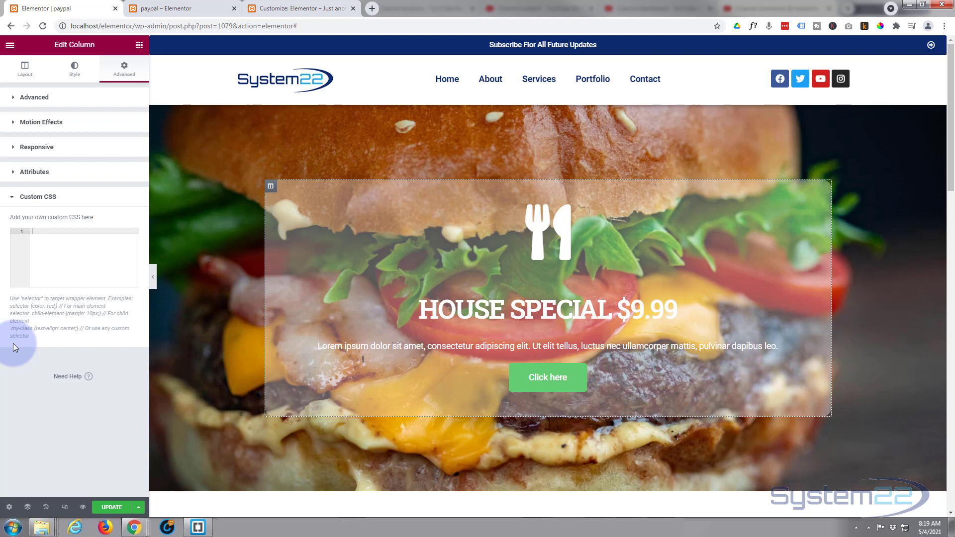
click(42, 231)
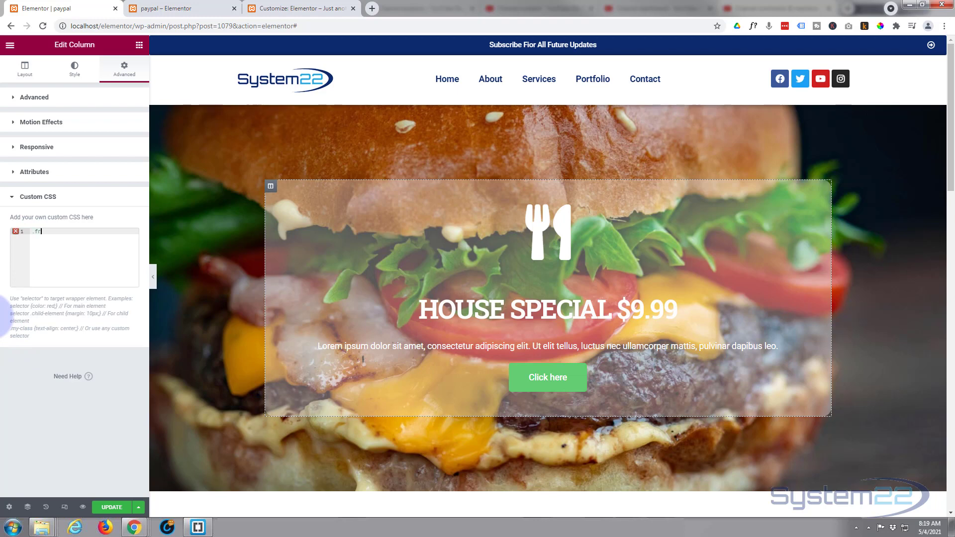
text(.frosted {)
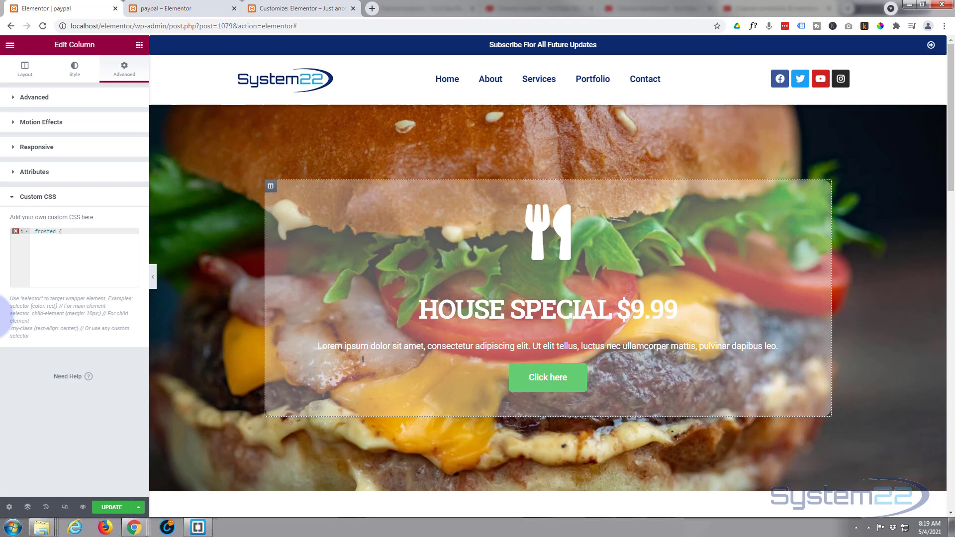
text(})
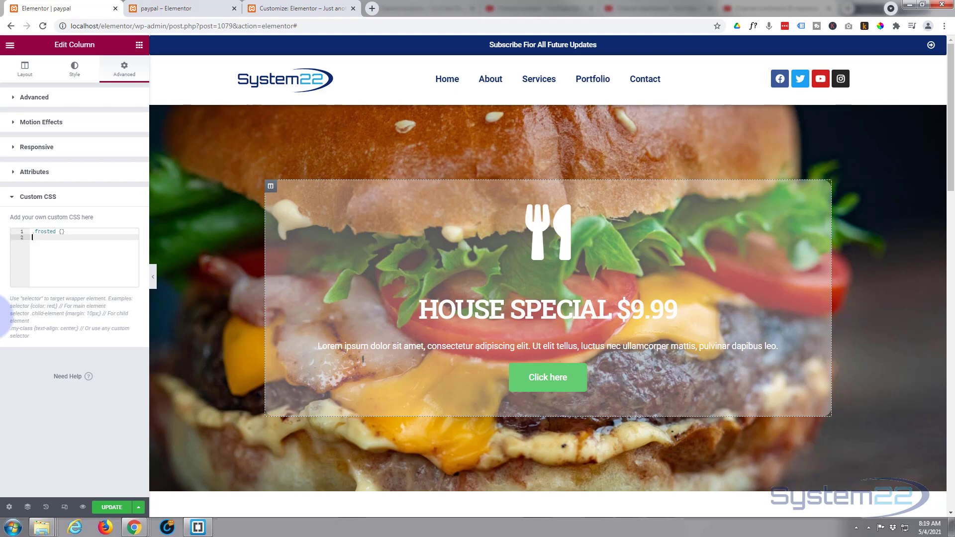
key(Return)
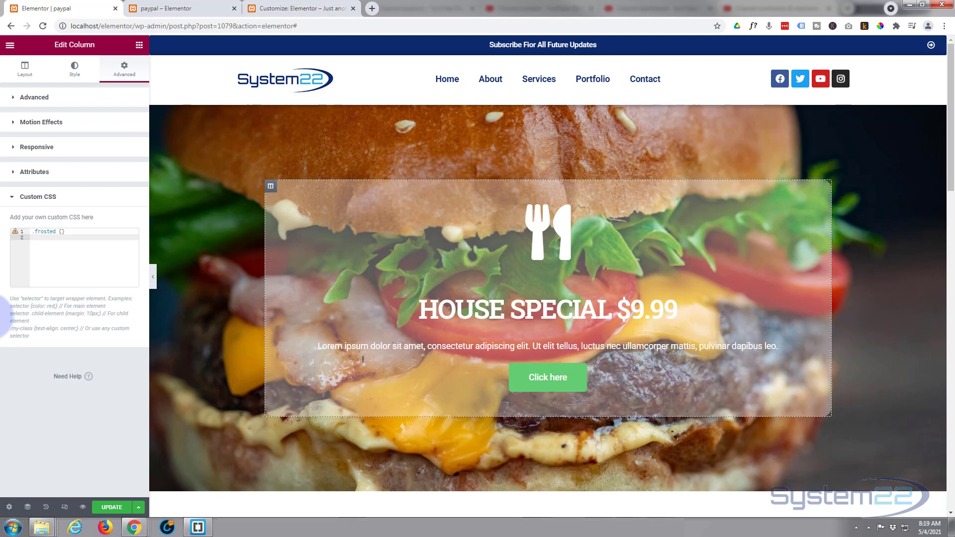
click(63, 233)
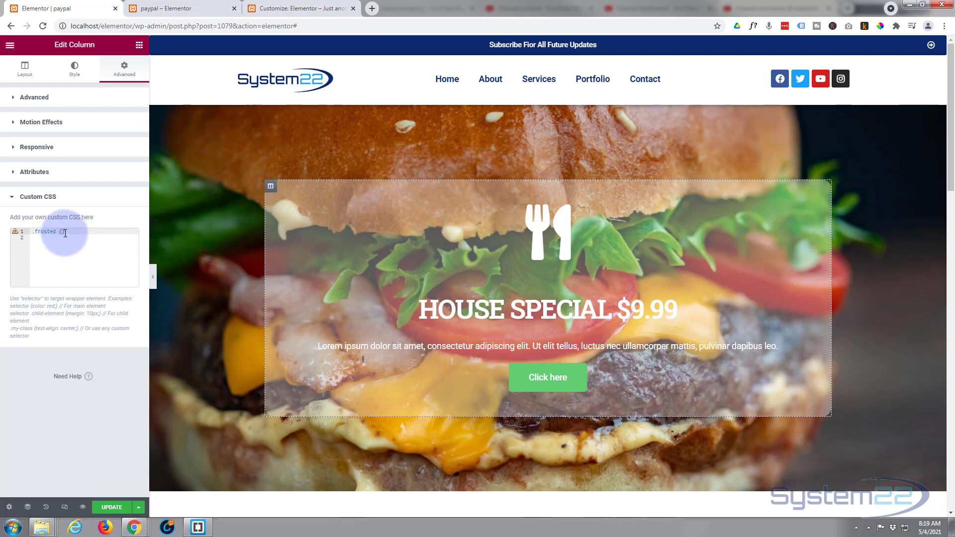
key(Return)
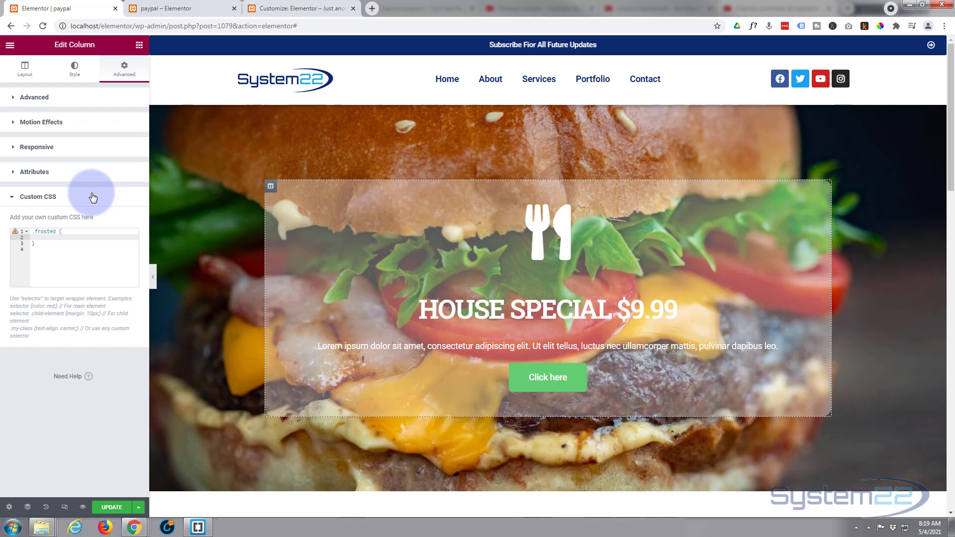
text(back)
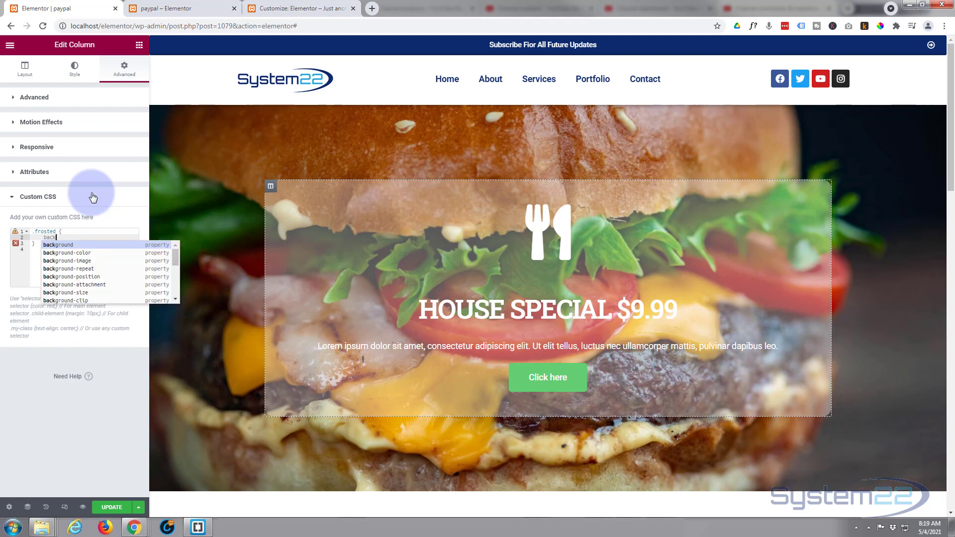
text(drop)
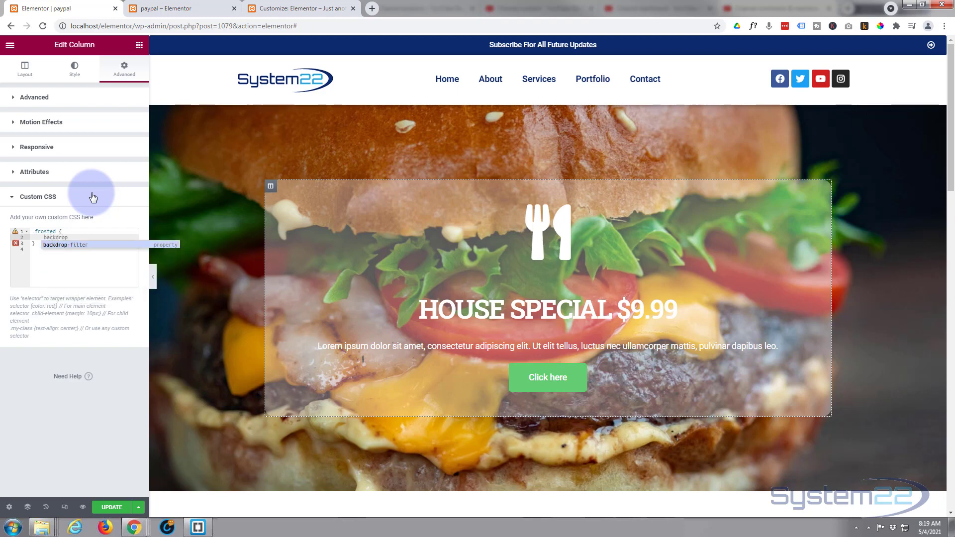
text(-filter:)
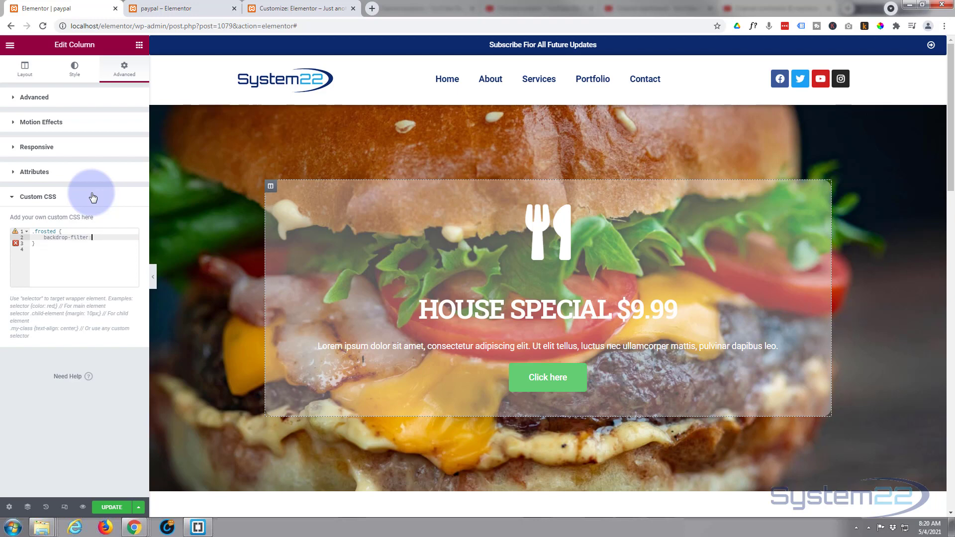
text(blu)
text(x)
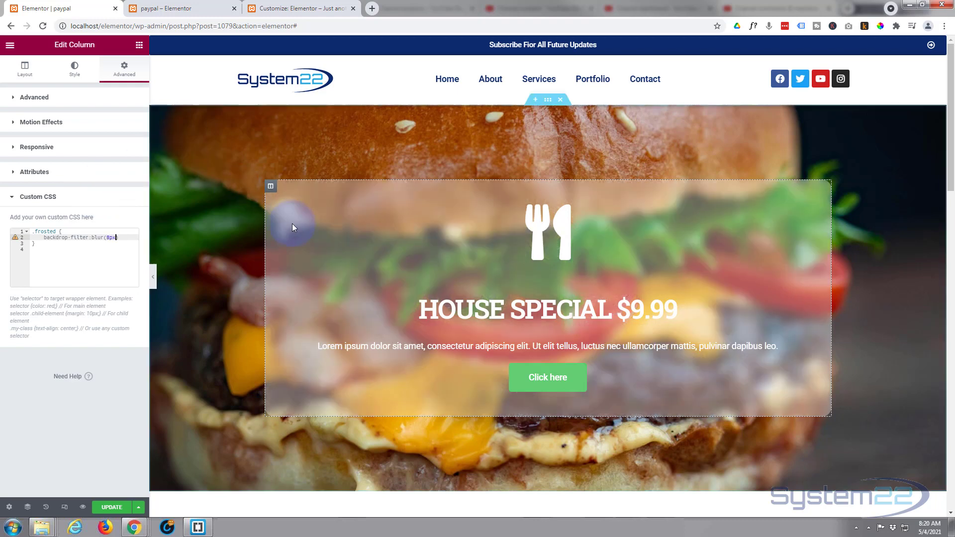
Step: Try 5px and 12px in place of the 8px backdrop blur to compare
scroll(237, 365, down, 2)
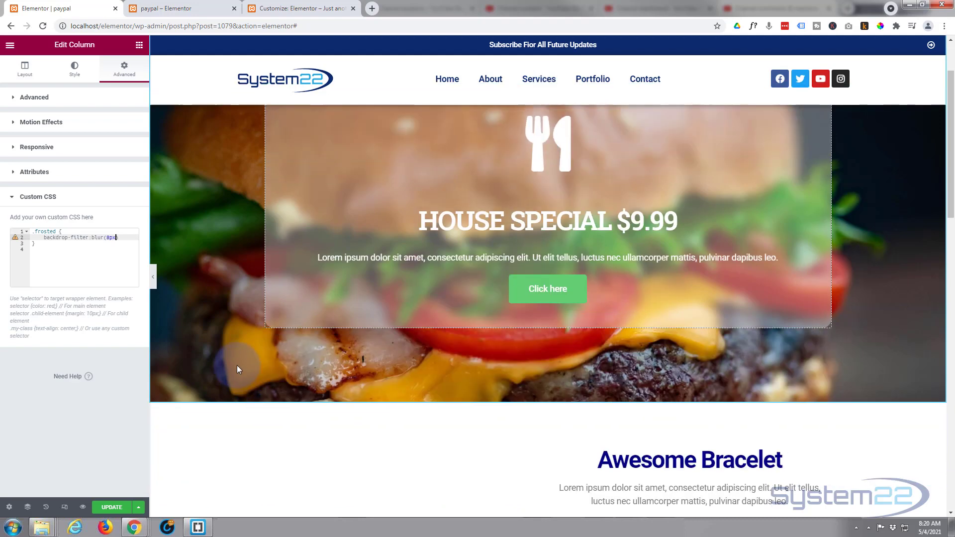
scroll(237, 365, up, 2)
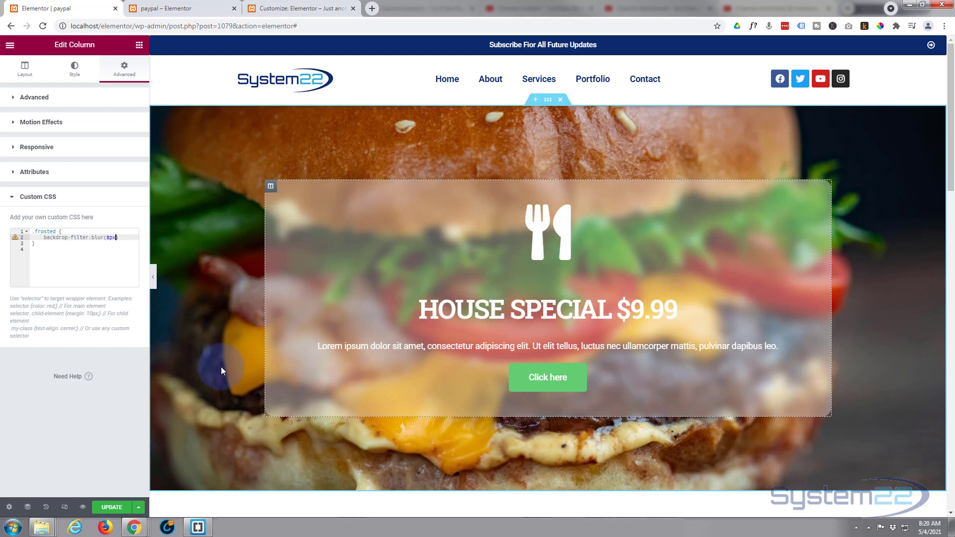
double_click(107, 237)
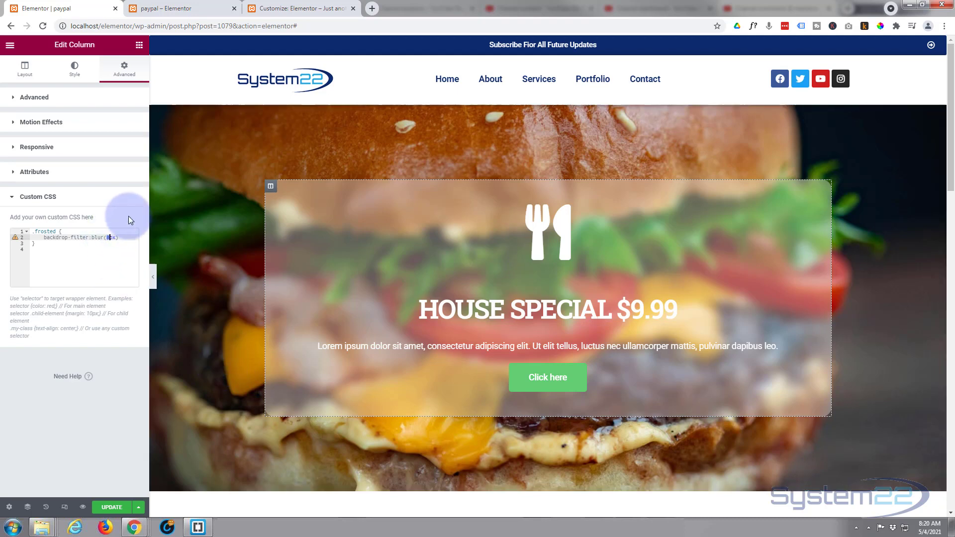
text(5)
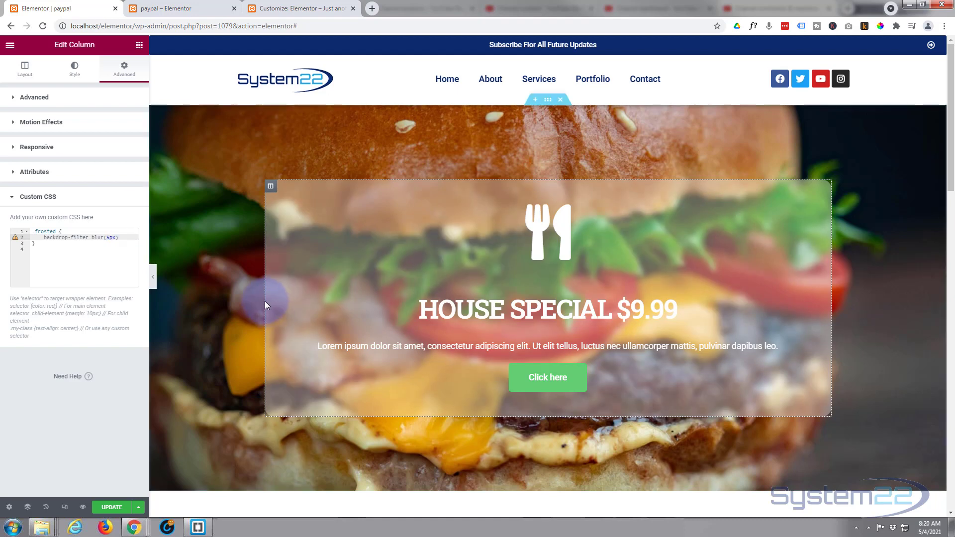
scroll(260, 295, down, 3)
scroll(259, 295, up, 3)
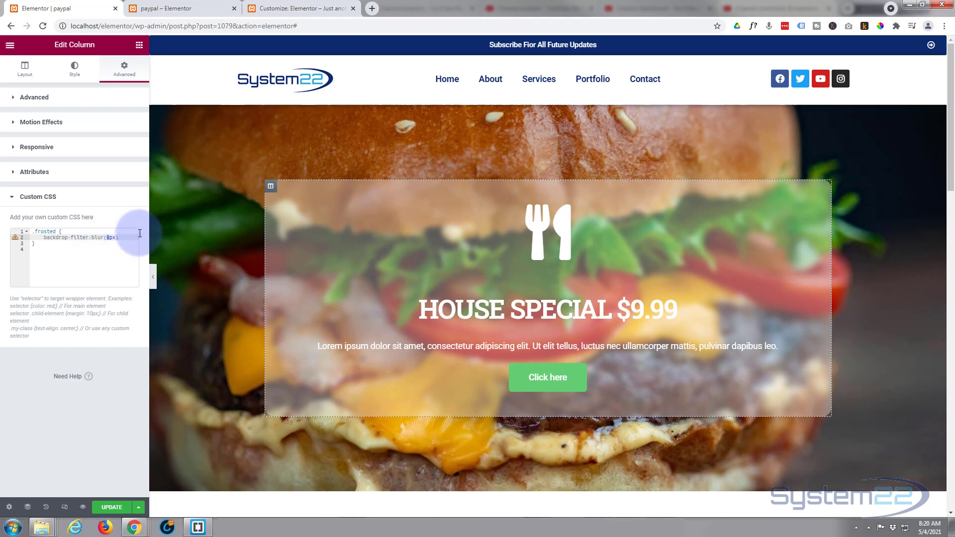
text(12)
scroll(232, 252, down, 3)
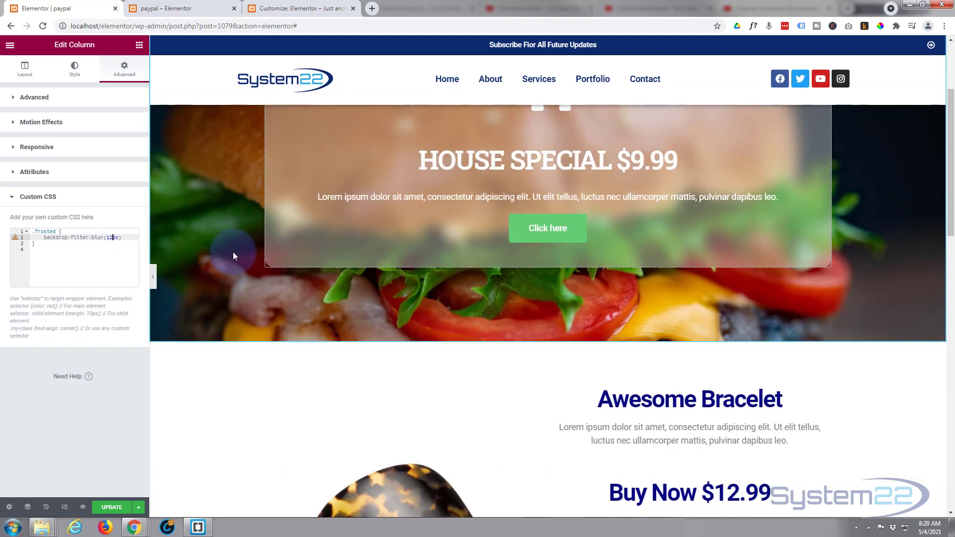
scroll(233, 252, up, 3)
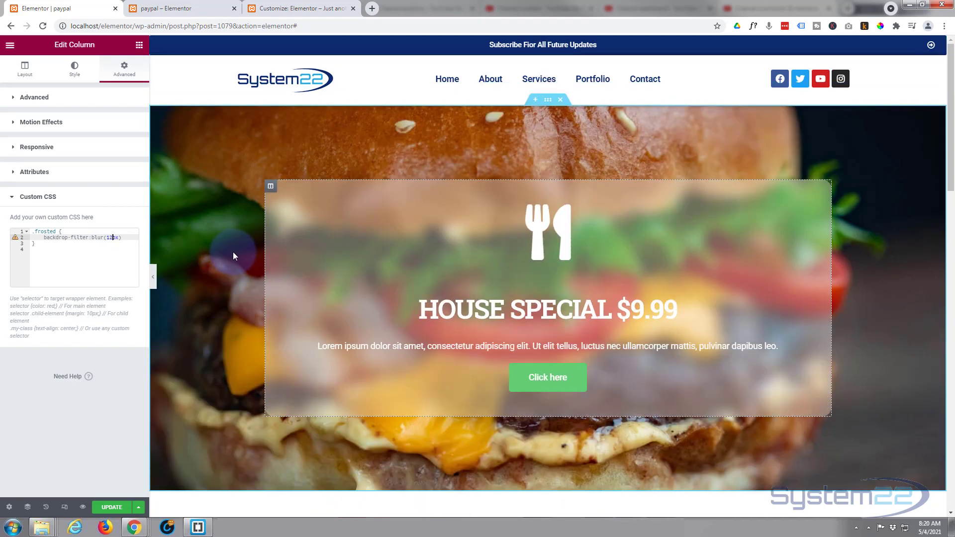
Step: Set the blur to 6px and select the whole backdrop-filter declaration
click(105, 238)
drag(105, 238, 113, 237)
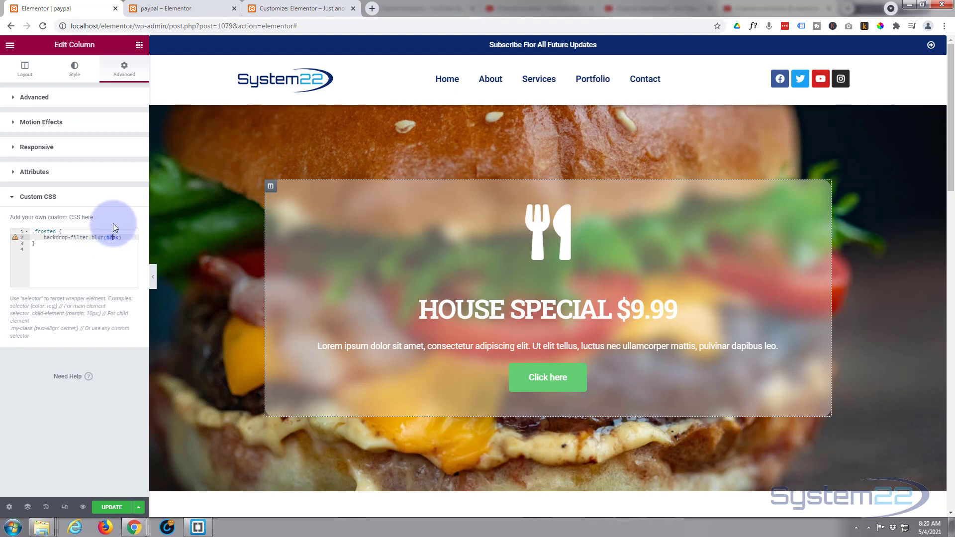
text(5)
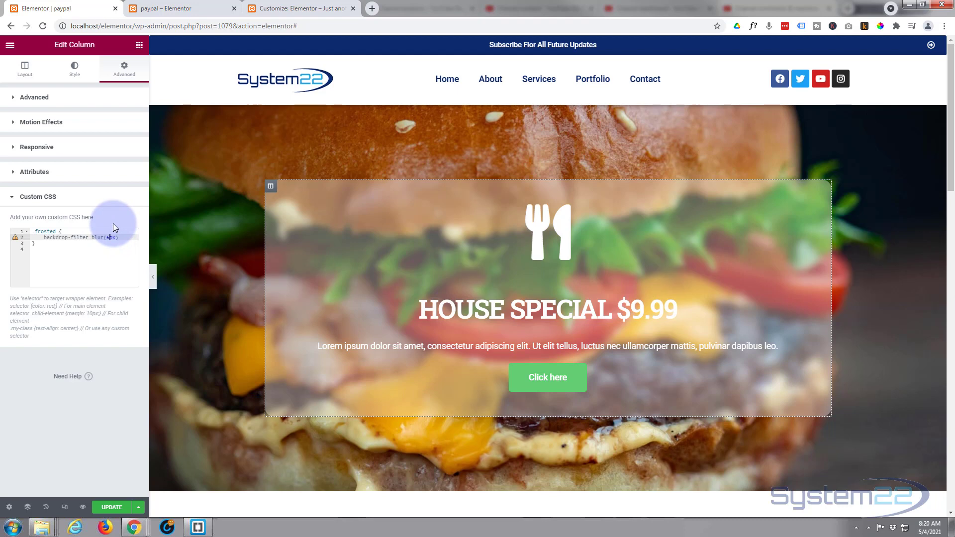
drag(121, 237, 43, 237)
key(ctrl+c)
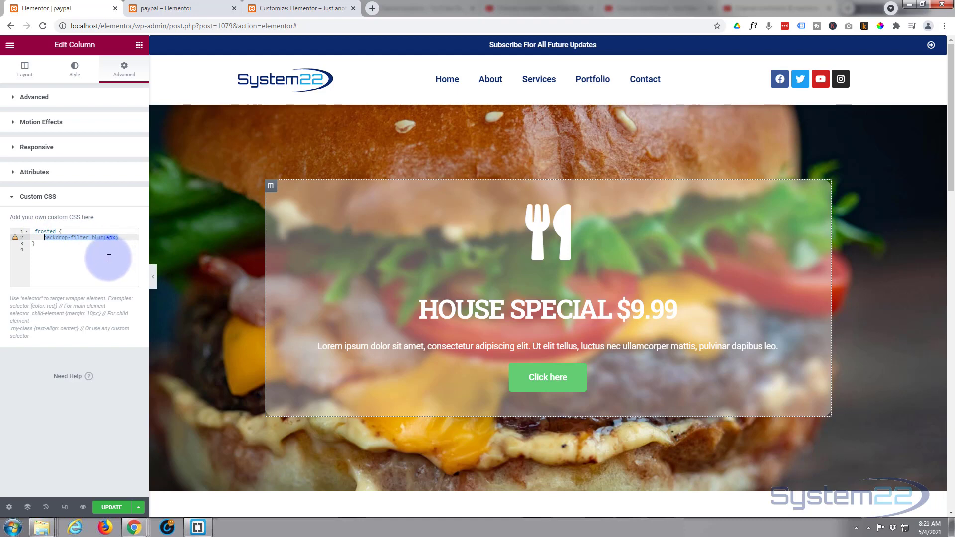
Step: Add a -webkit-backdrop-filter: blur(6px) line below backdrop-filter and save the page with UPDATE
click(119, 238)
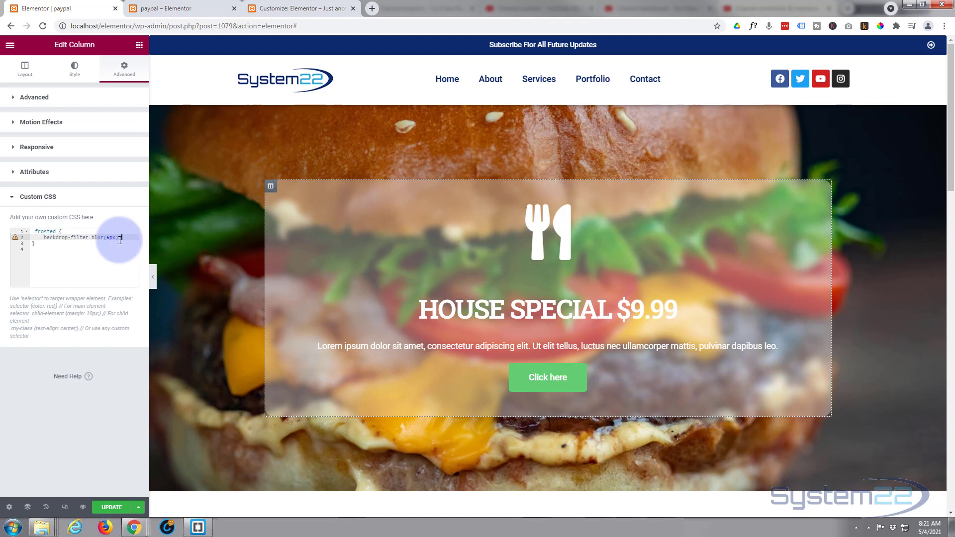
key(Return)
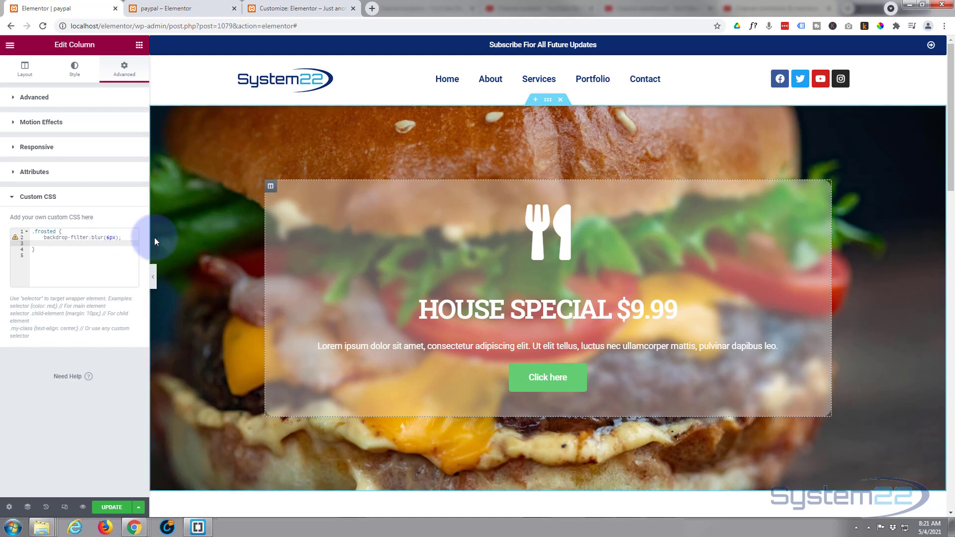
text(-)
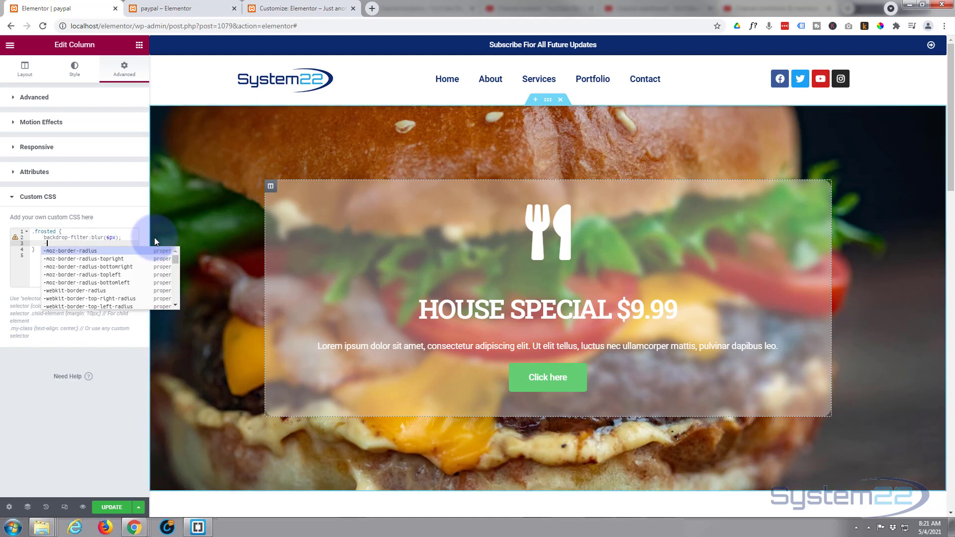
text(weblit)
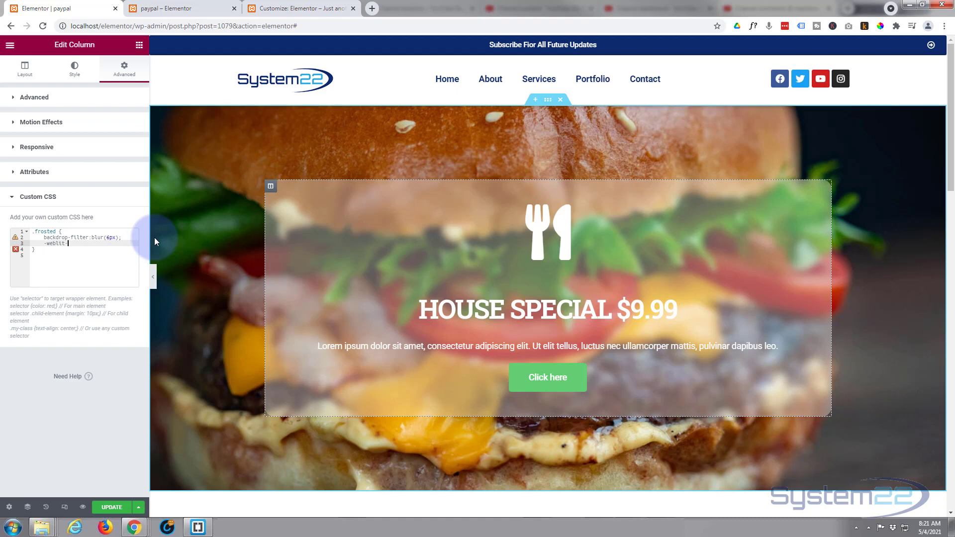
text(-)
key(ctrl+v)
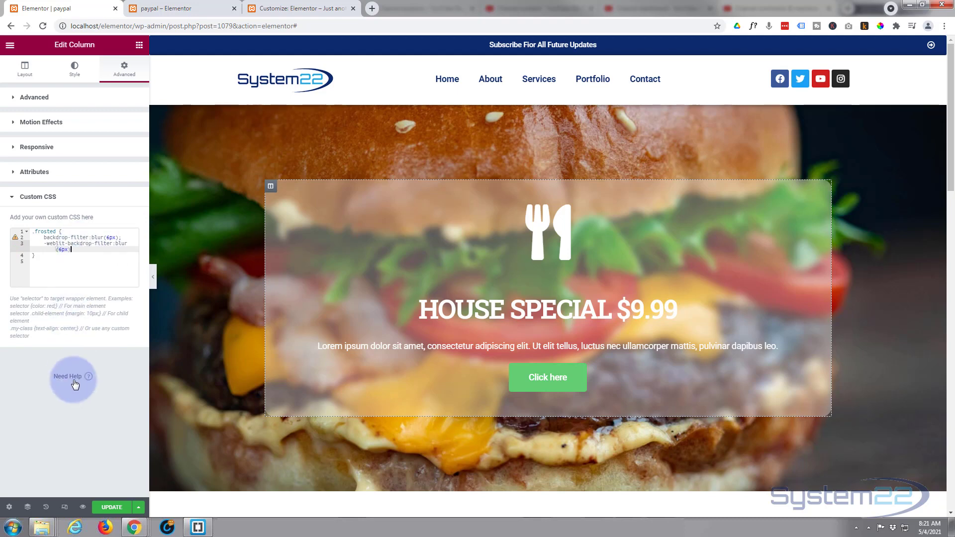
click(111, 508)
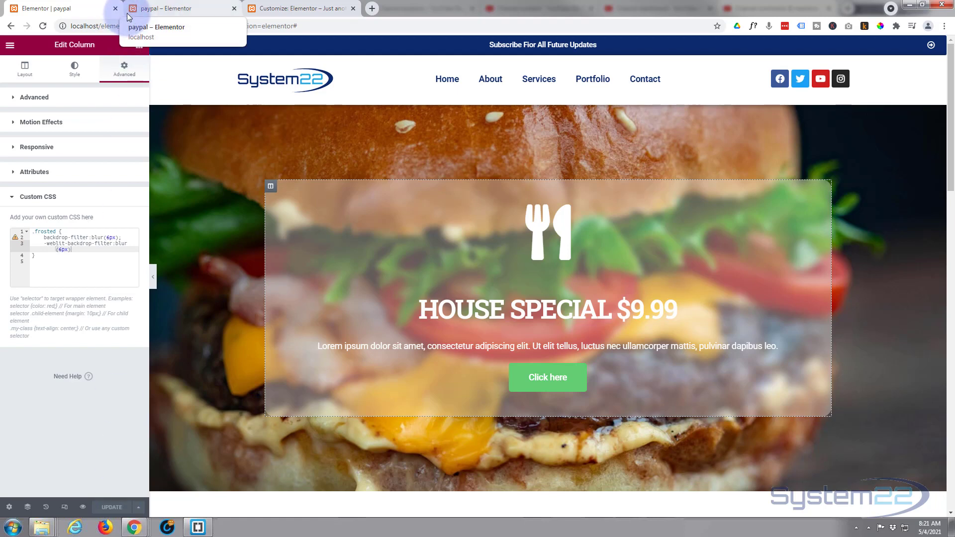
click(234, 8)
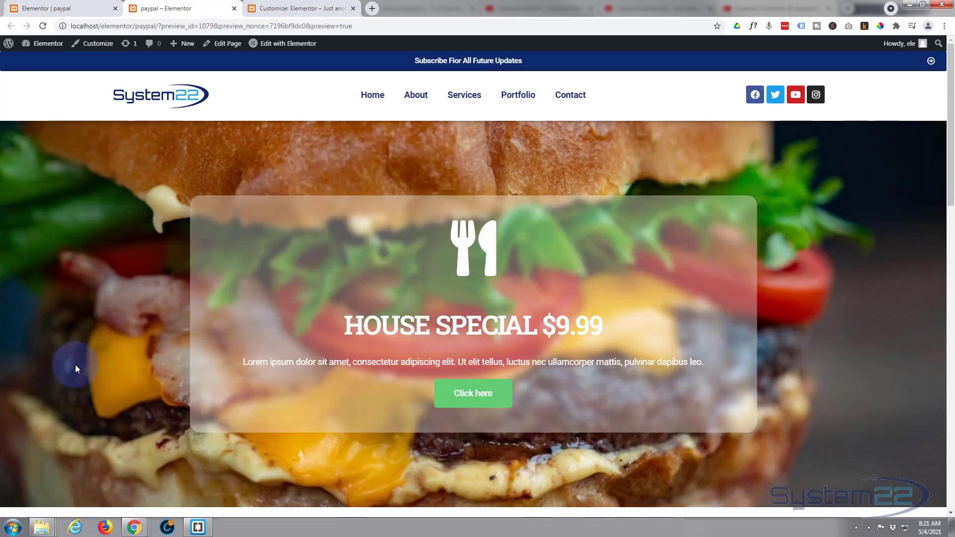
scroll(99, 320, down, 4)
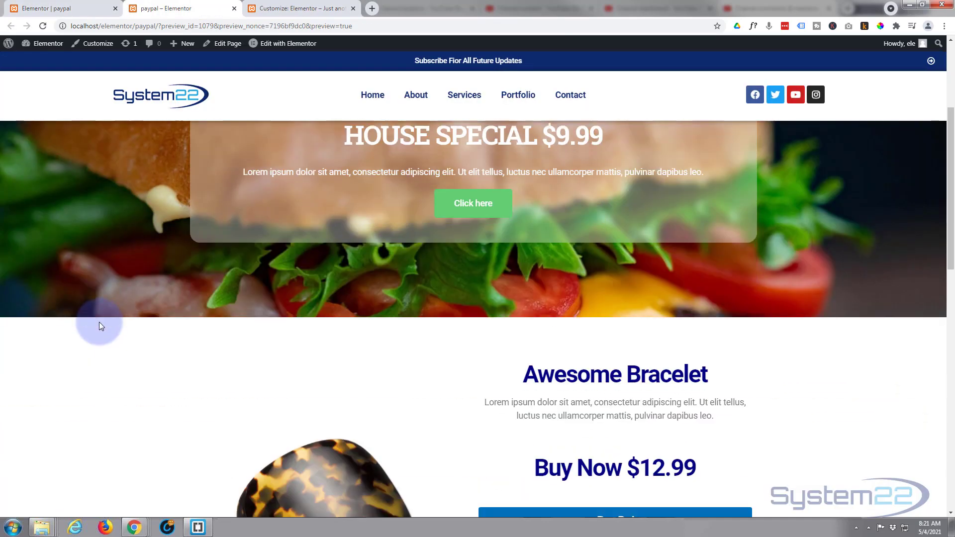
scroll(99, 327, up, 4)
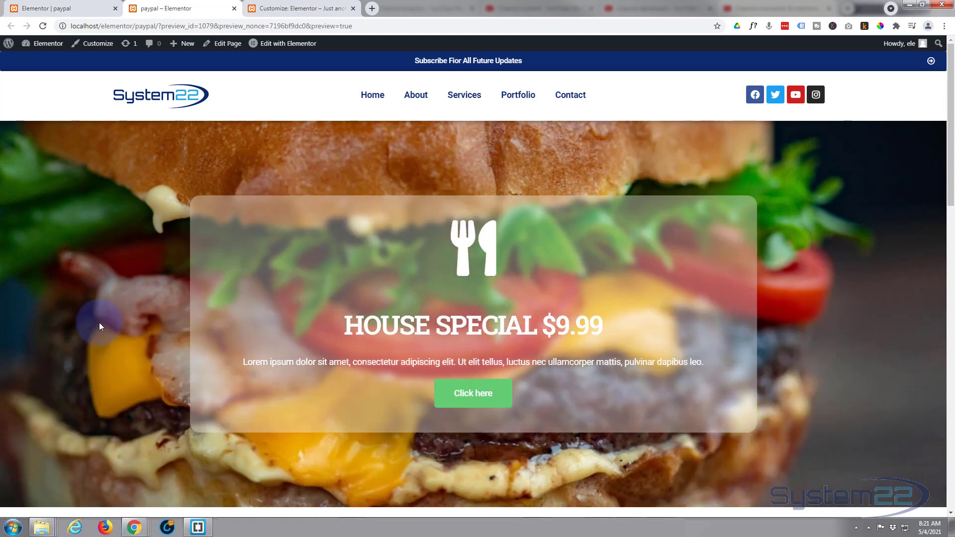
scroll(100, 322, down, 3)
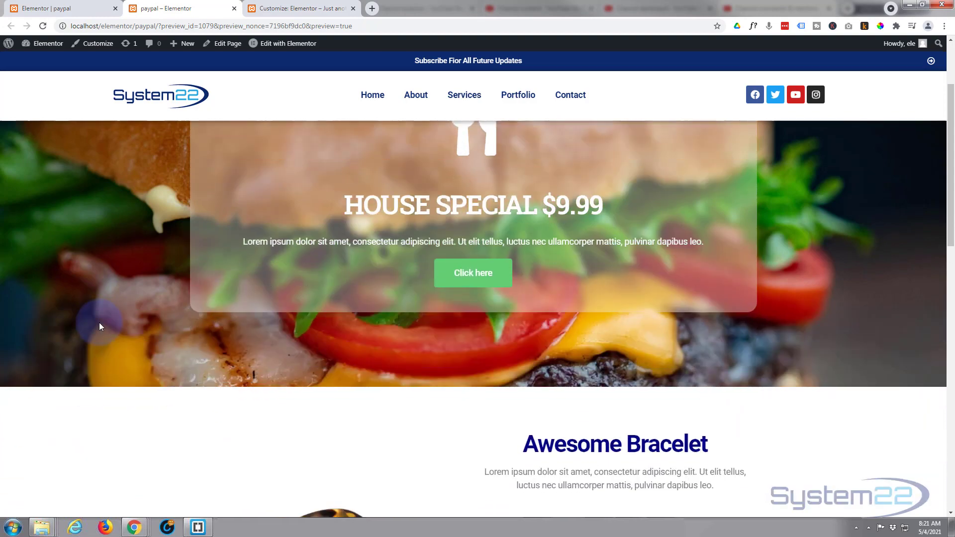
scroll(99, 326, up, 3)
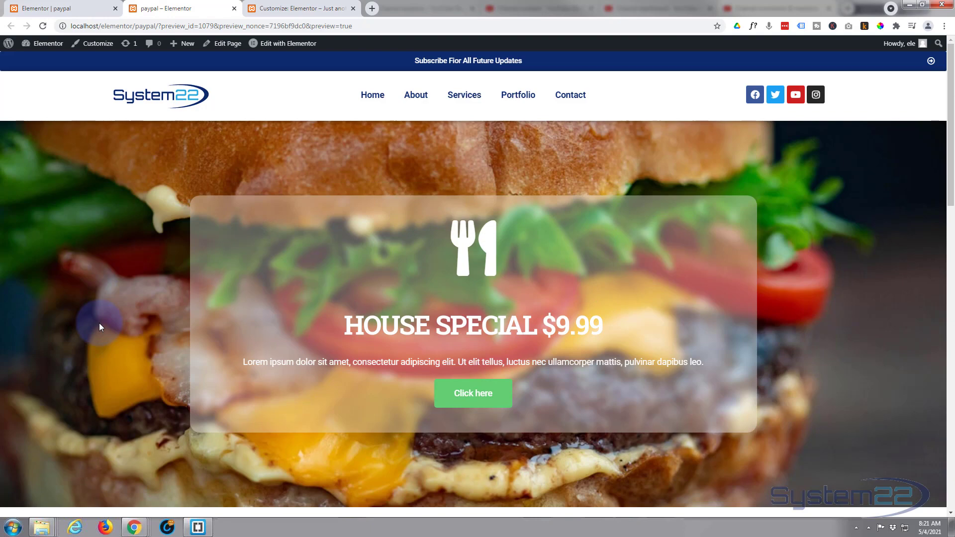
scroll(100, 326, down, 2)
scroll(100, 326, up, 2)
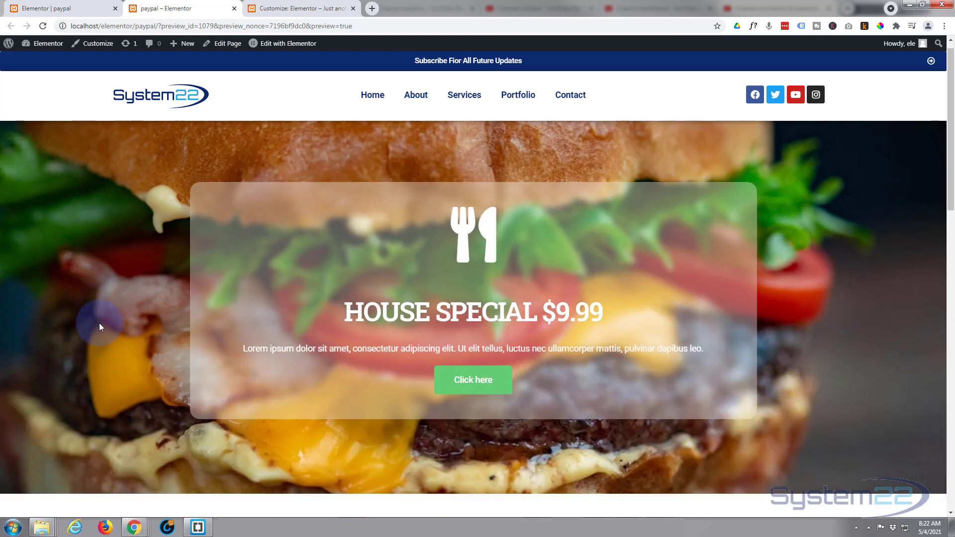
scroll(100, 327, down, 2)
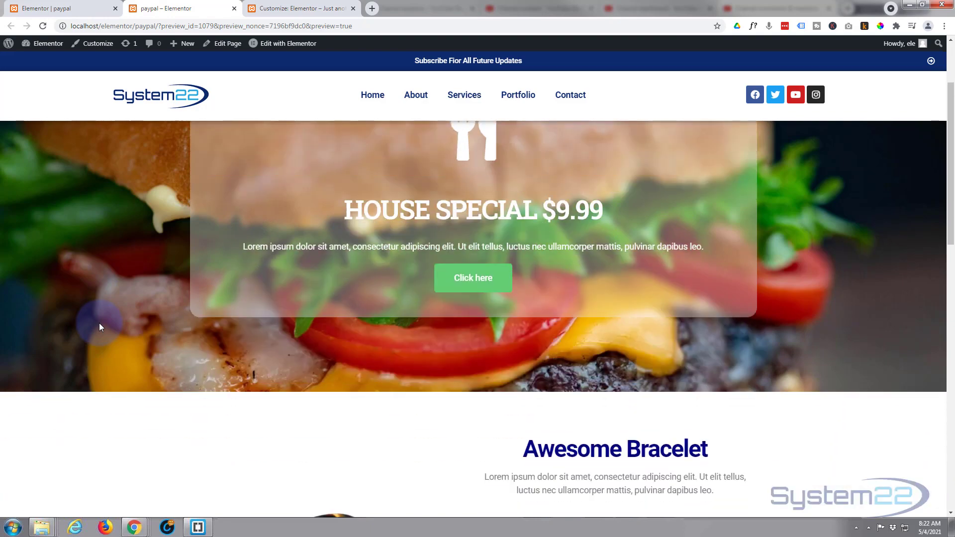
scroll(100, 327, down, 1)
scroll(100, 327, up, 3)
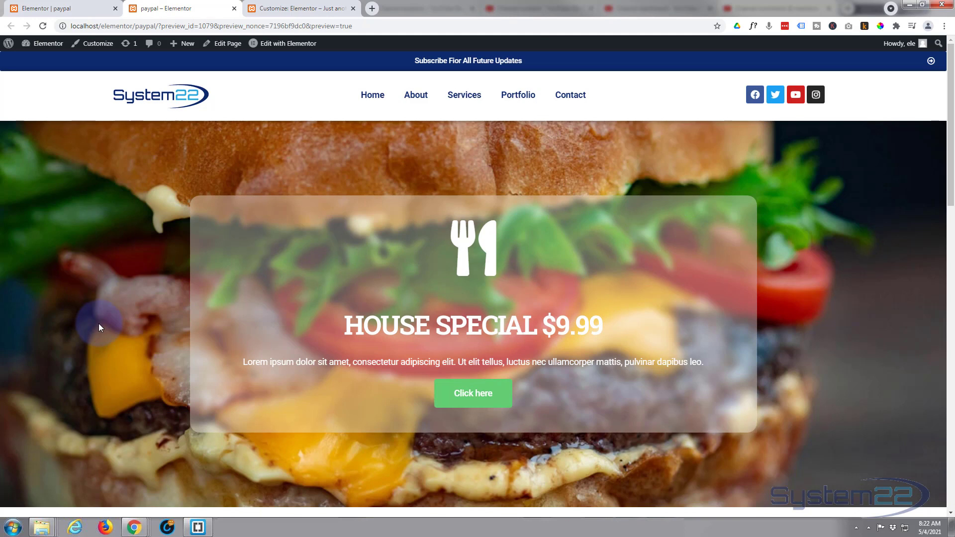
scroll(120, 246, down, 3)
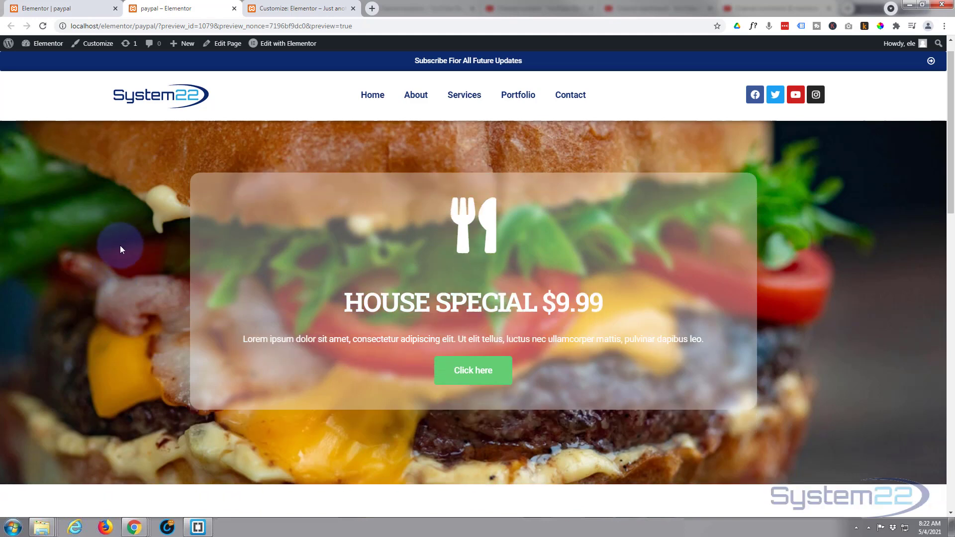
scroll(121, 246, up, 3)
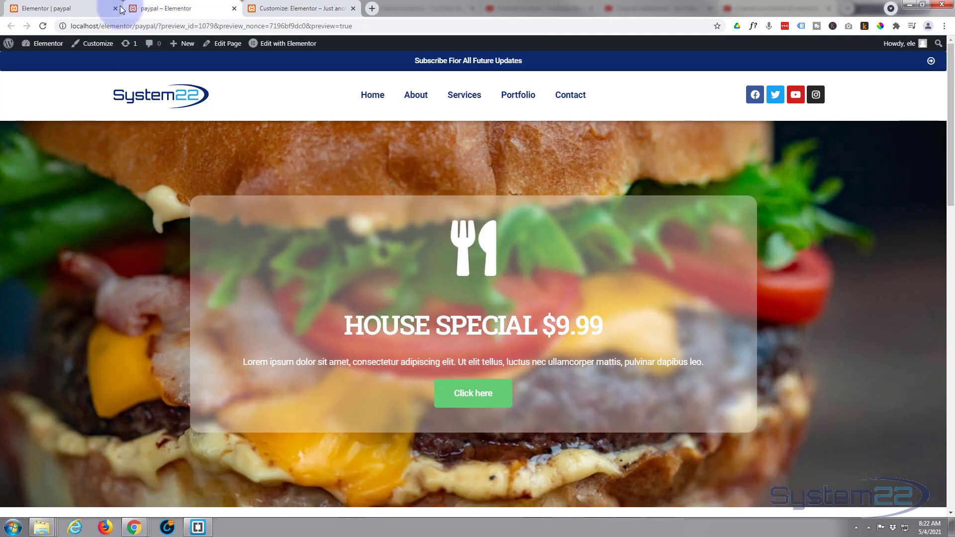
Step: Copy the column's .frosted custom CSS into the Customizer's Additional CSS
click(68, 9)
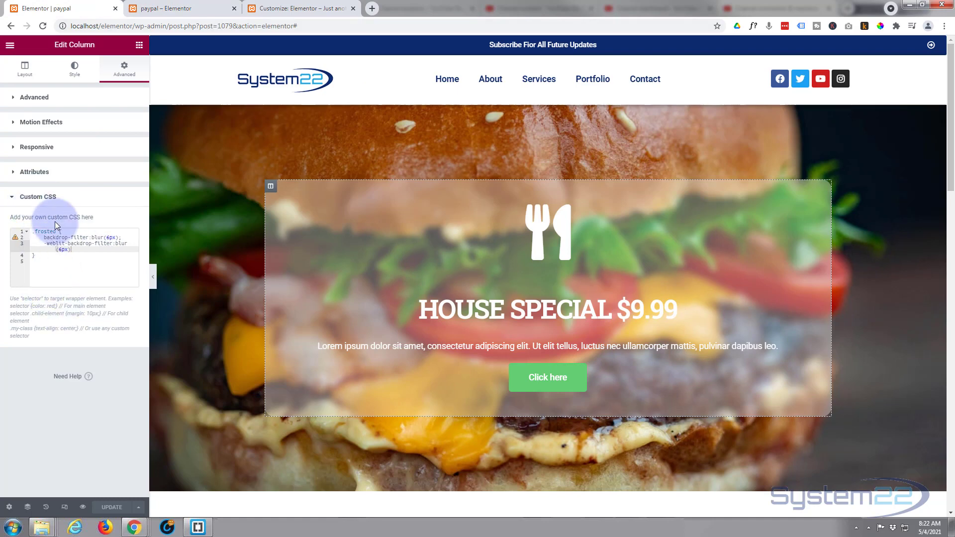
drag(30, 231, 50, 266)
key(ctrl+c)
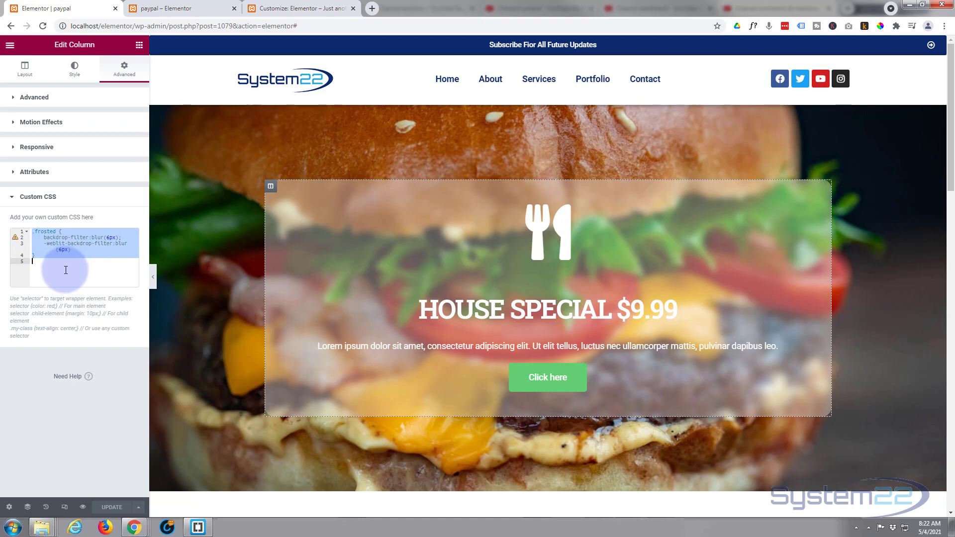
click(285, 8)
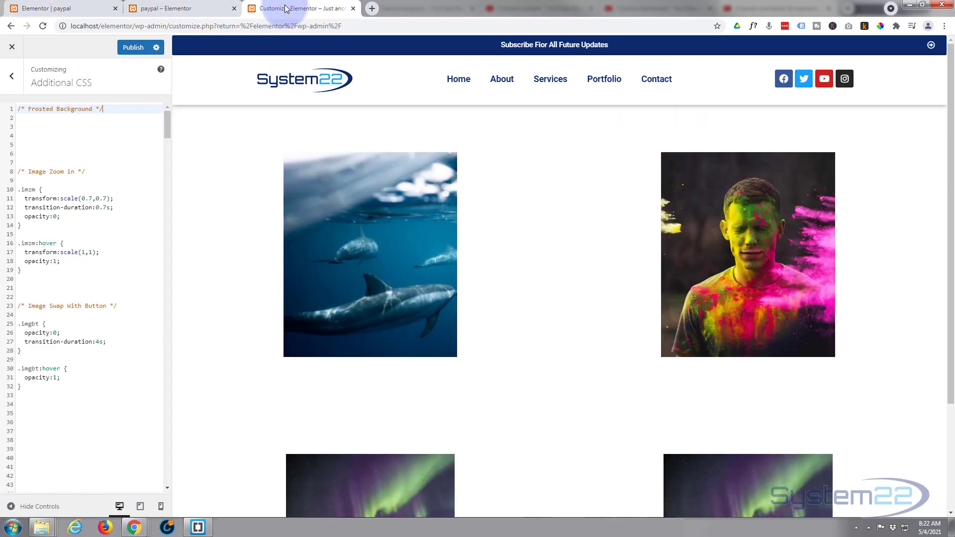
click(31, 127)
key(ctrl+v)
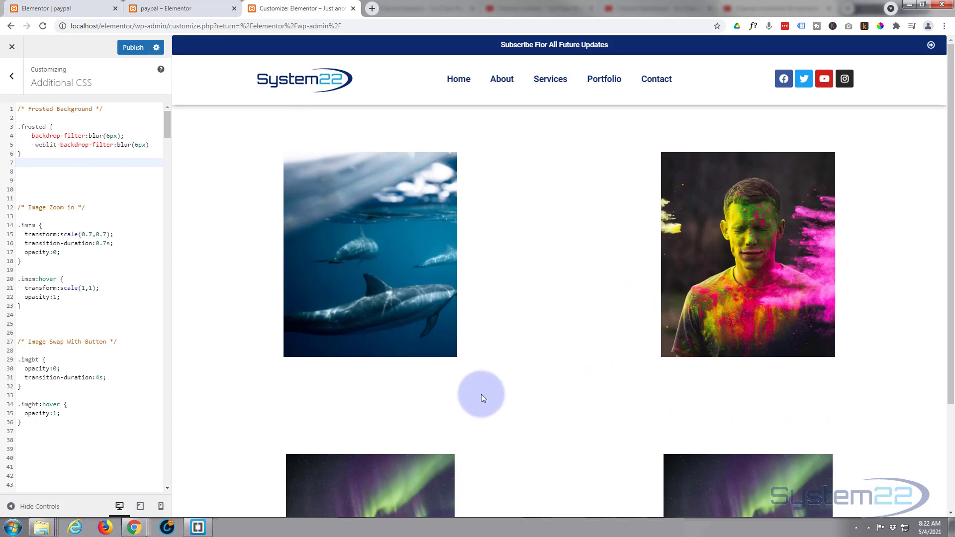
Step: Delete the Frosted Background rule from Additional CSS and publish
click(12, 76)
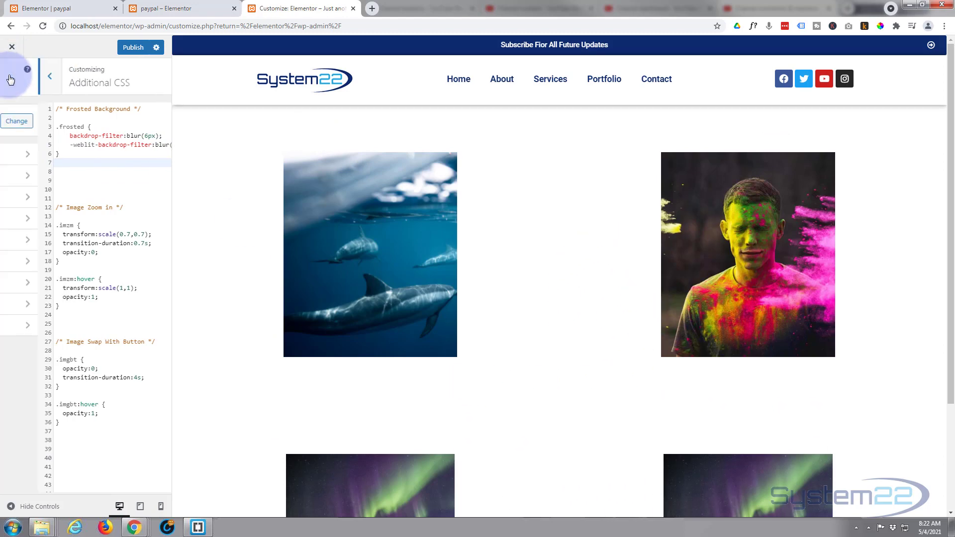
click(97, 307)
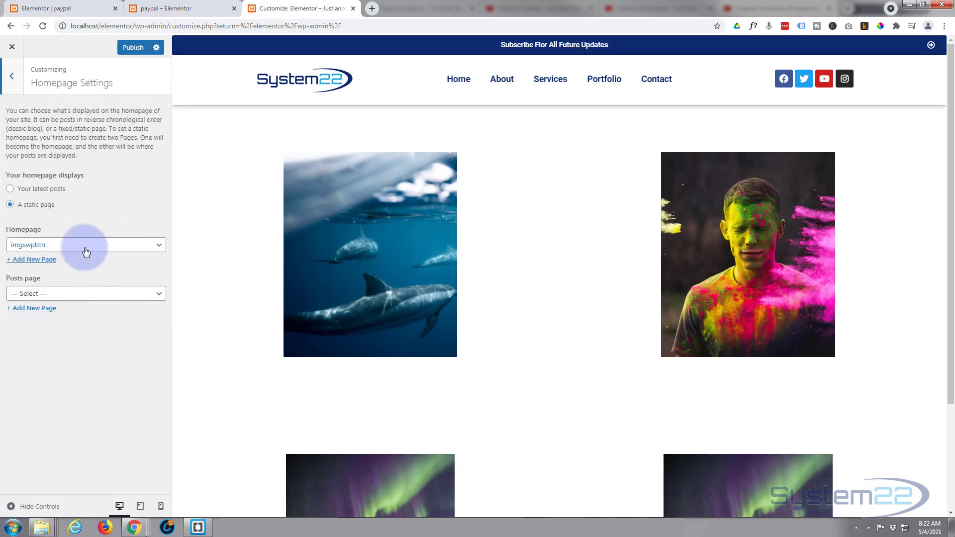
click(16, 80)
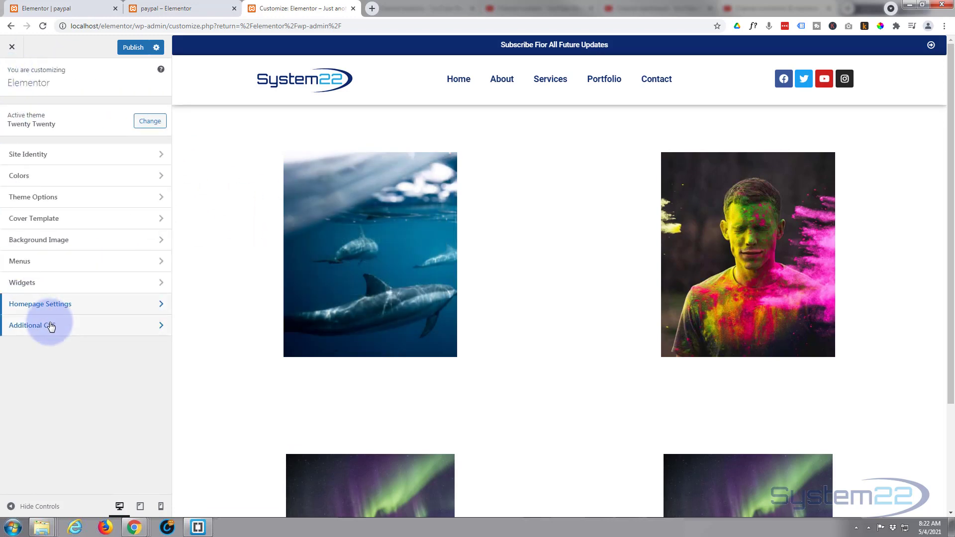
click(50, 326)
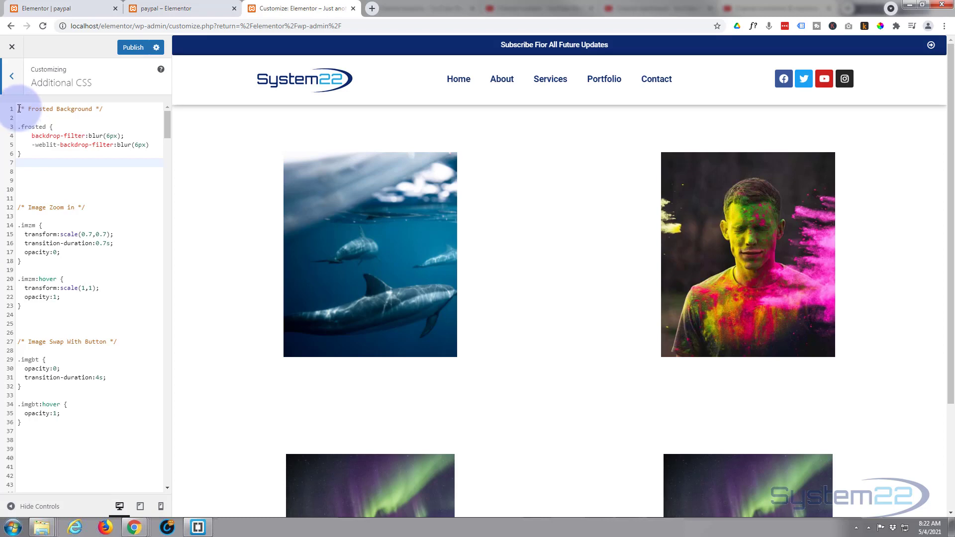
drag(19, 108, 45, 169)
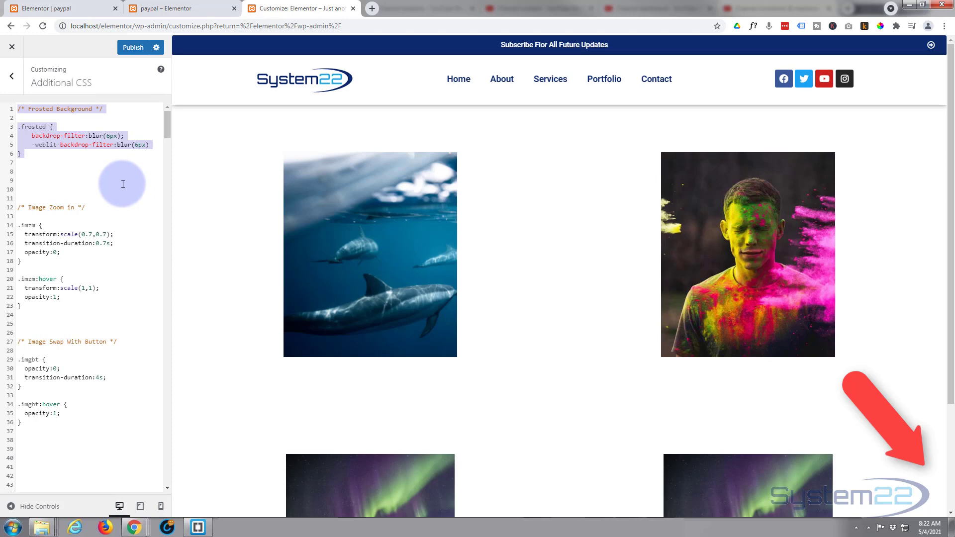
key(Delete)
click(131, 50)
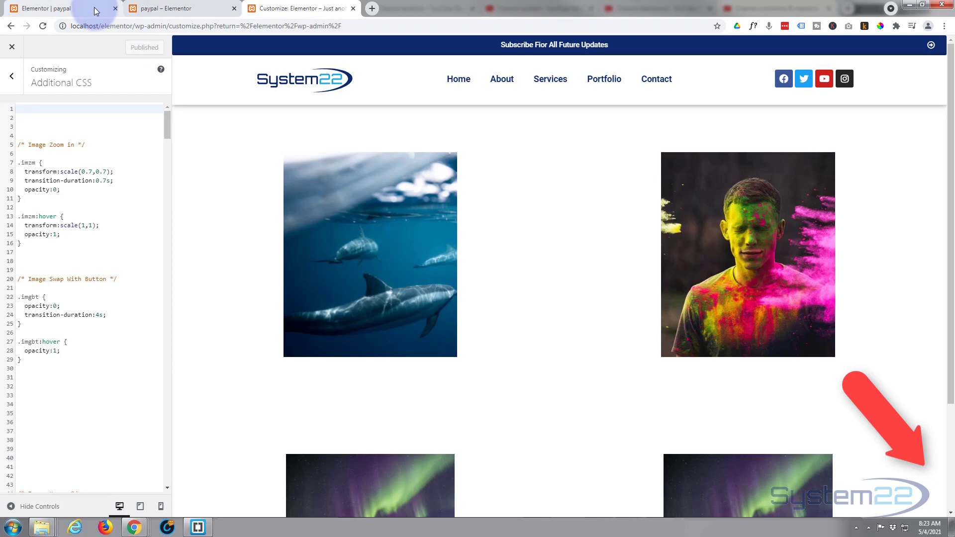
Step: Scroll through the House Special page preview to check the blurred burger behind the panel
click(160, 9)
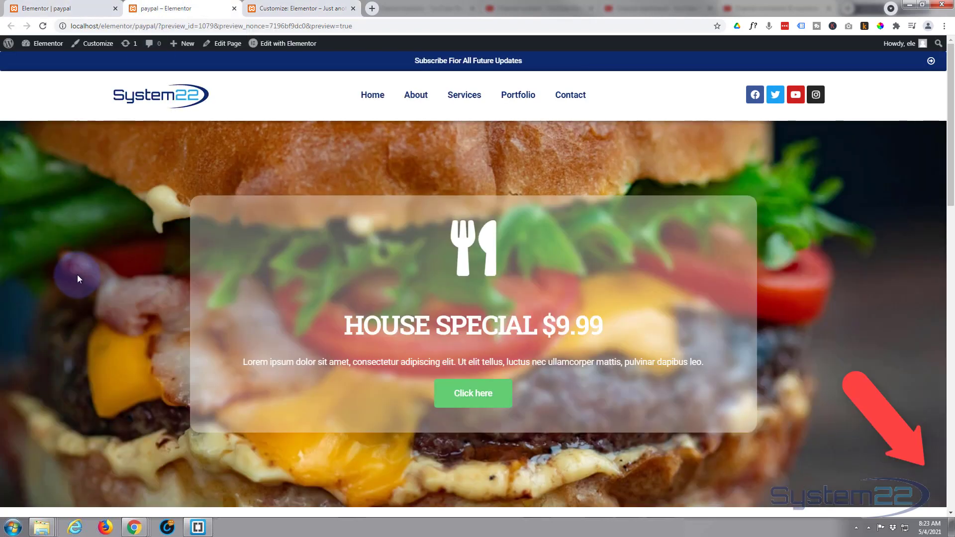
scroll(77, 275, down, 3)
scroll(77, 275, up, 2)
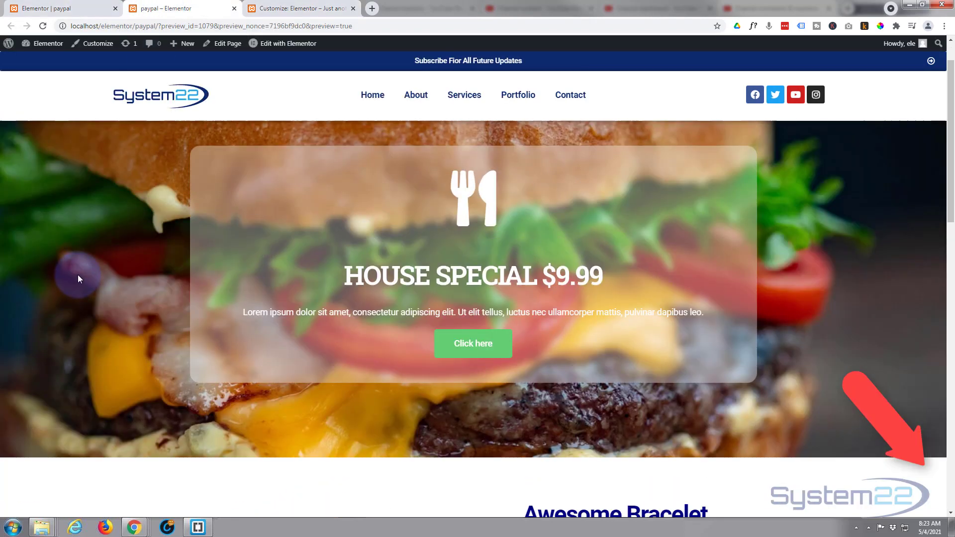
scroll(77, 275, up, 1)
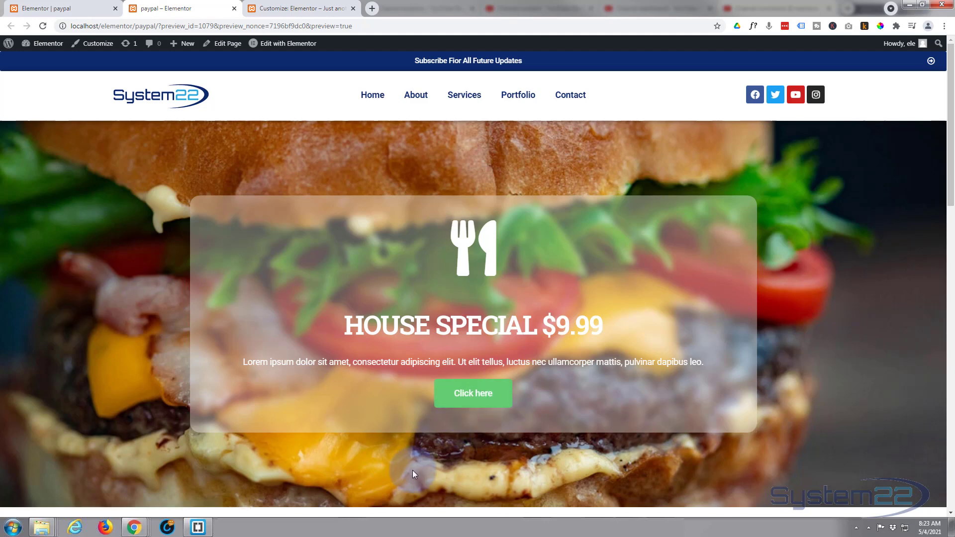
scroll(413, 471, down, 2)
scroll(413, 470, down, 2)
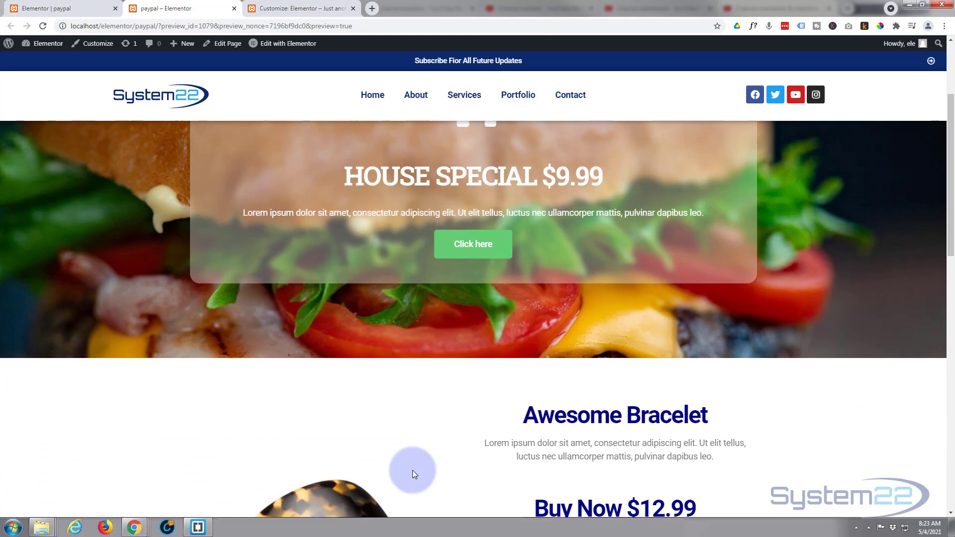
scroll(413, 470, down, 2)
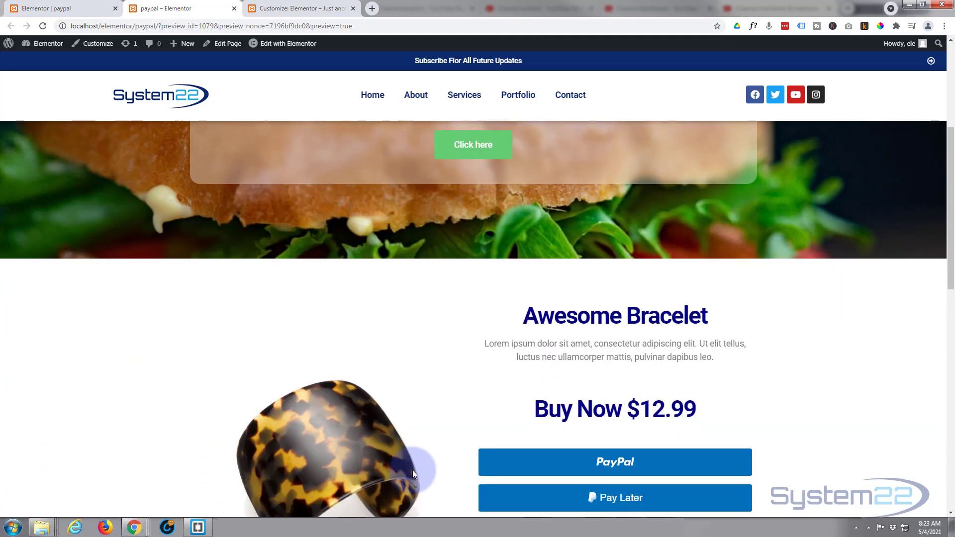
scroll(413, 470, up, 2)
scroll(413, 471, up, 3)
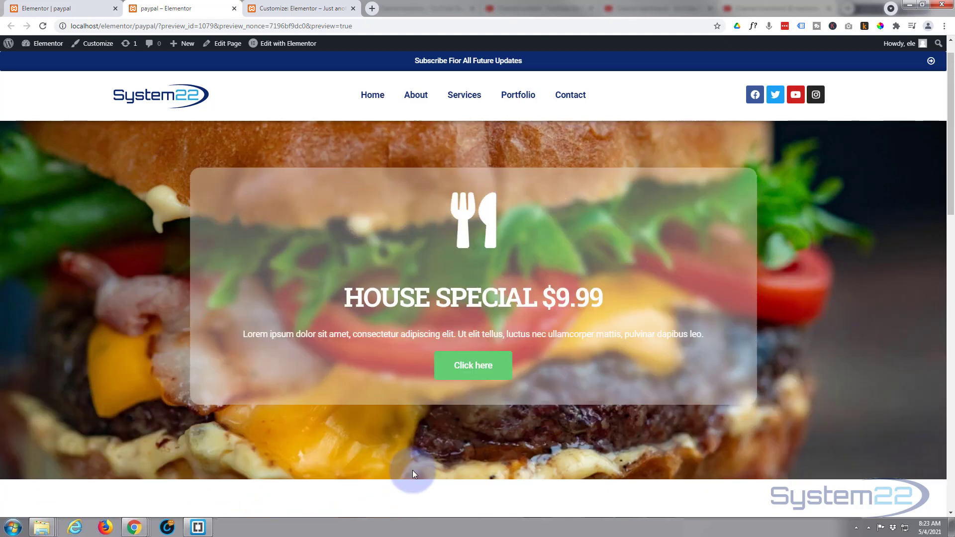